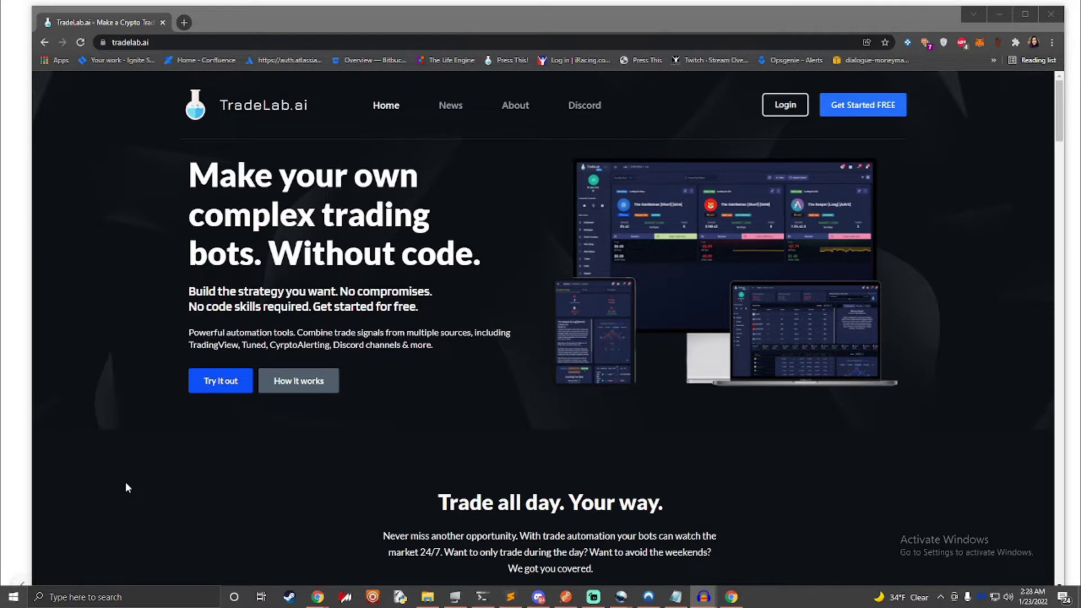
# Step: Scroll the TradeLab.ai landing page past the feature overview to the four-step How It Works section
pyautogui.scroll(-6, 126, 483)
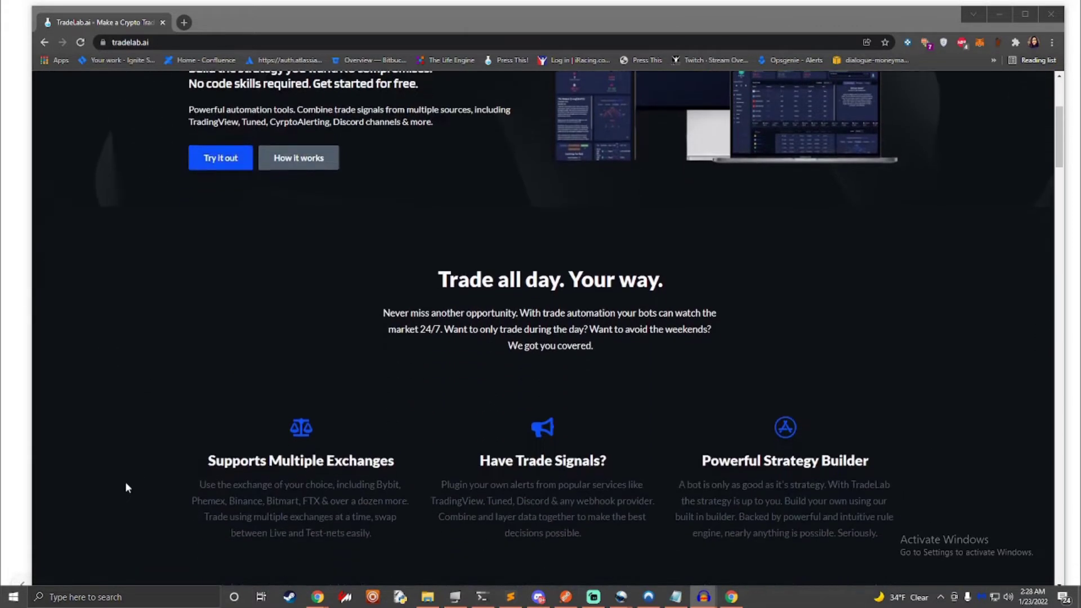
pyautogui.scroll(-1, 125, 483)
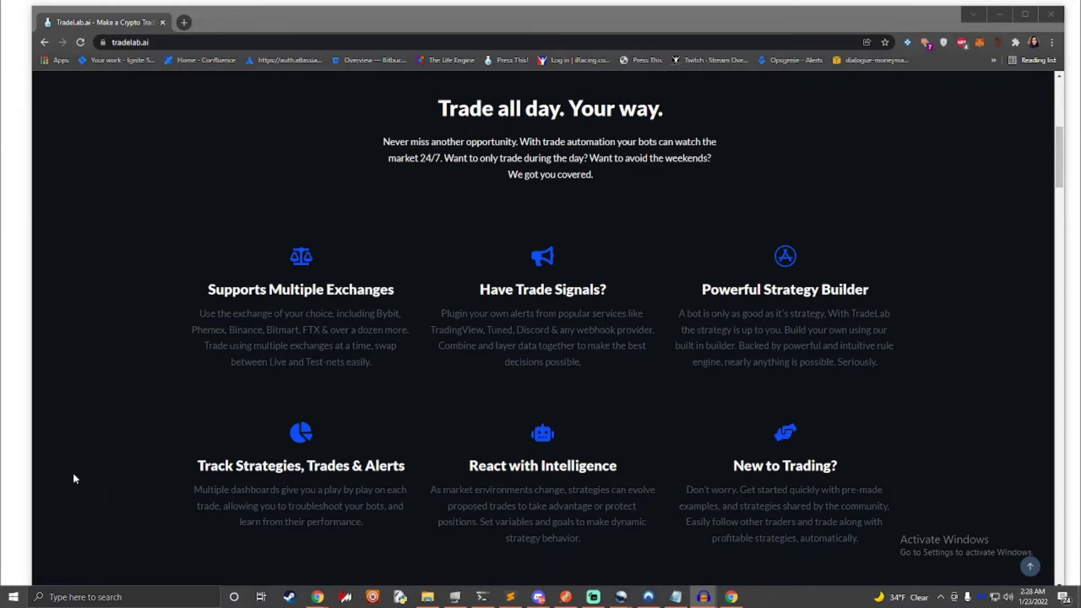
pyautogui.scroll(-9, 74, 479)
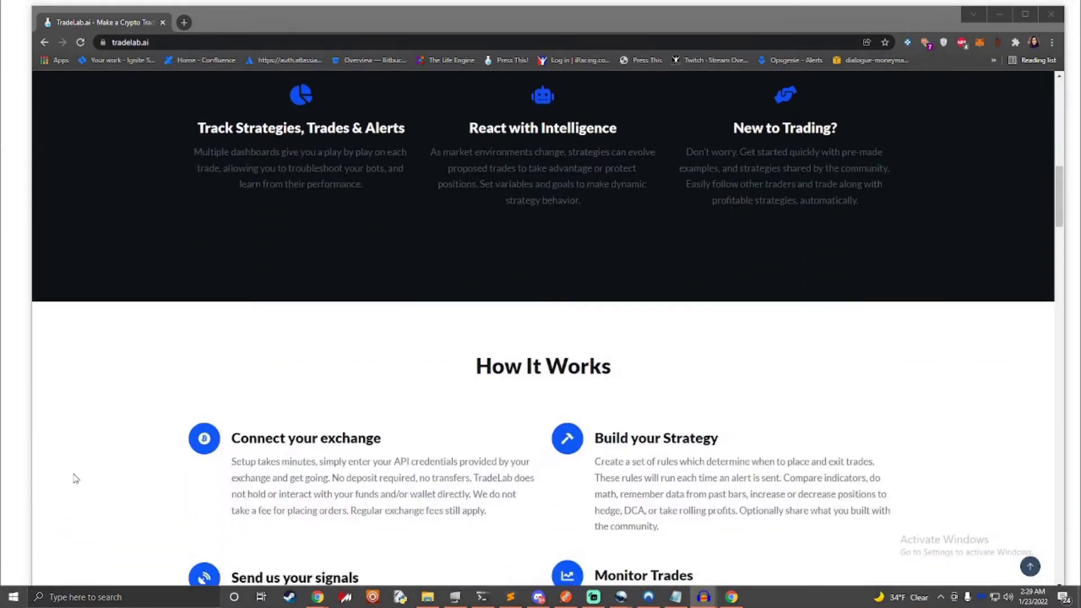
pyautogui.scroll(-1, 76, 479)
pyautogui.scroll(-1, 76, 479)
pyautogui.scroll(1, 76, 478)
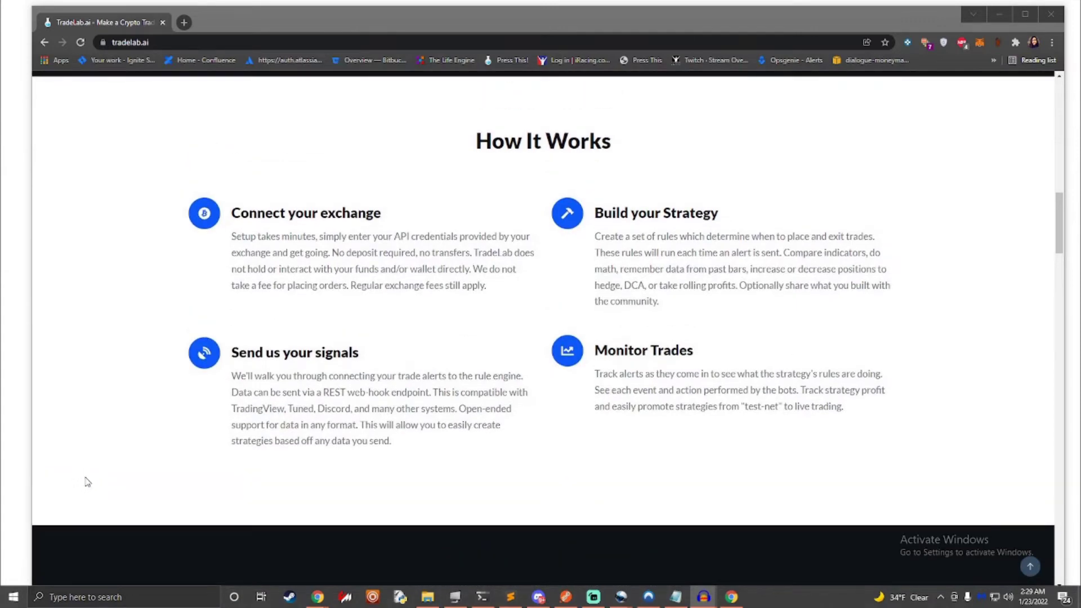
# Step: Show the Google Slides slide on automating trading with Exception, Combine Alerts and ATR Alert steps
pyautogui.moveTo(315, 600)
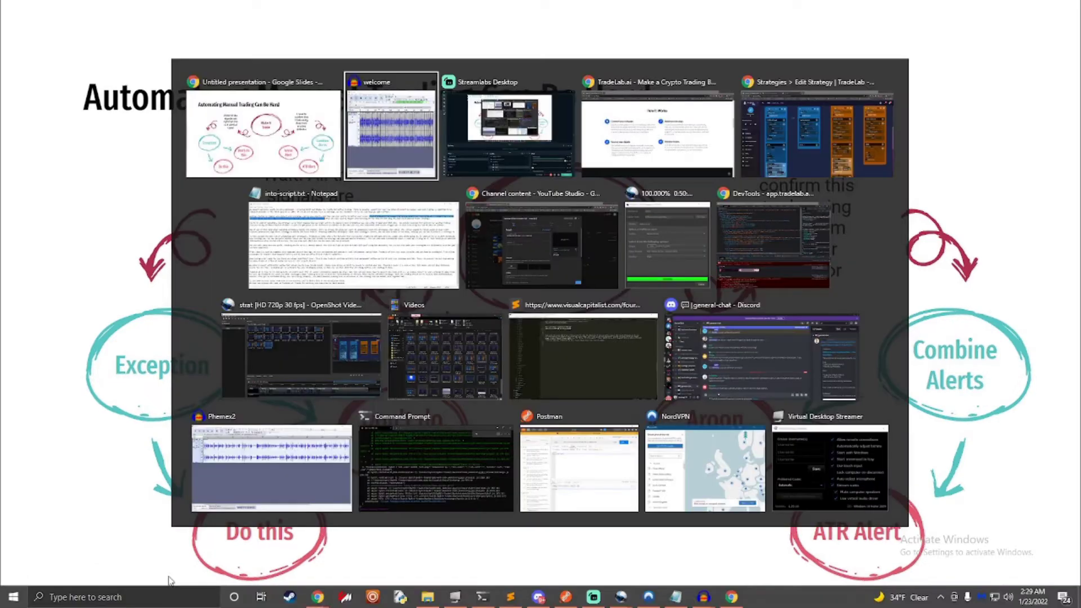
pyautogui.hotkey('alt', 'Tab')
pyautogui.hotkey('alt', 'Tab')
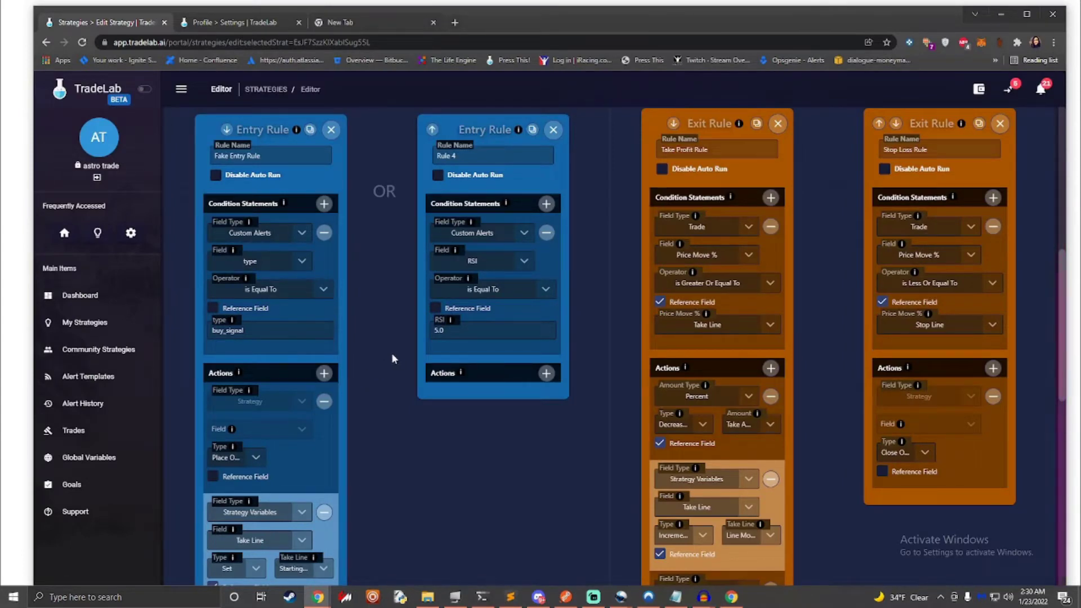
# Step: Switch back to the TradeLab strategy editor and scroll through the entry and exit rule cards
pyautogui.scroll(2, 395, 354)
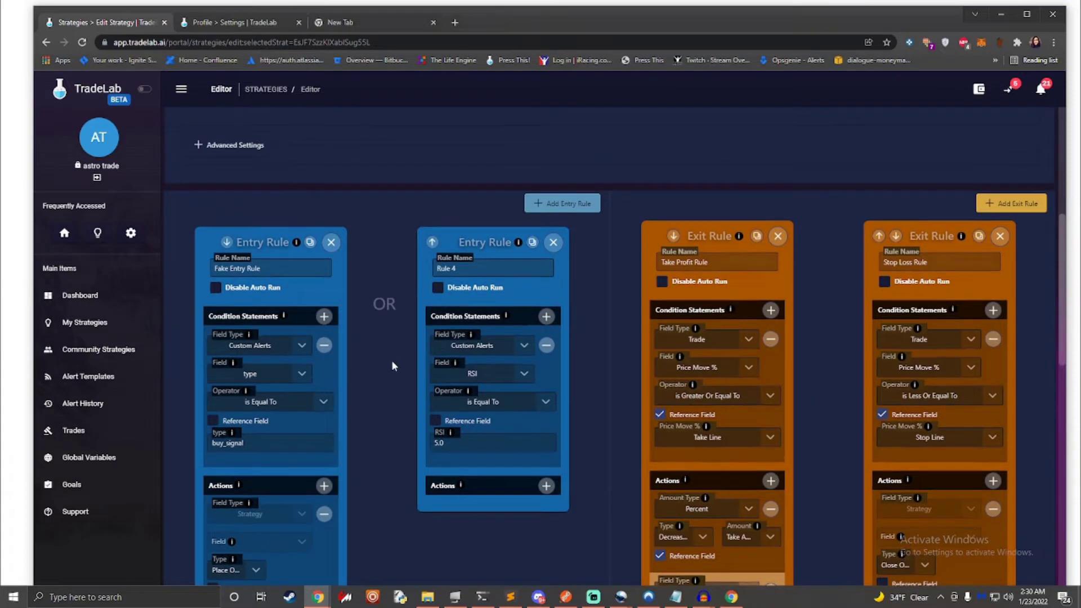
pyautogui.scroll(-1, 400, 363)
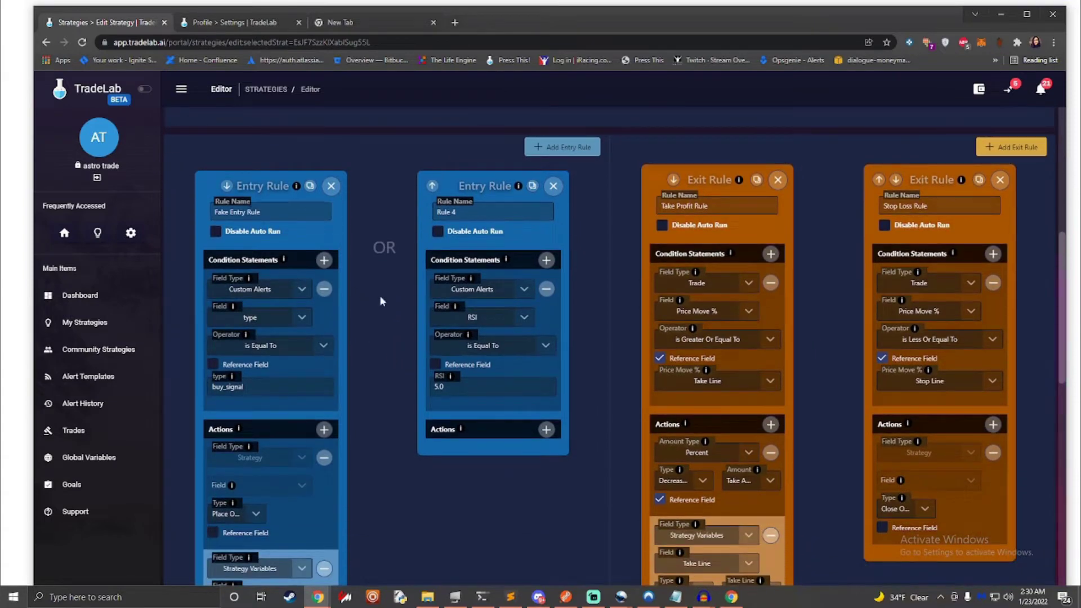
pyautogui.scroll(-1, 362, 304)
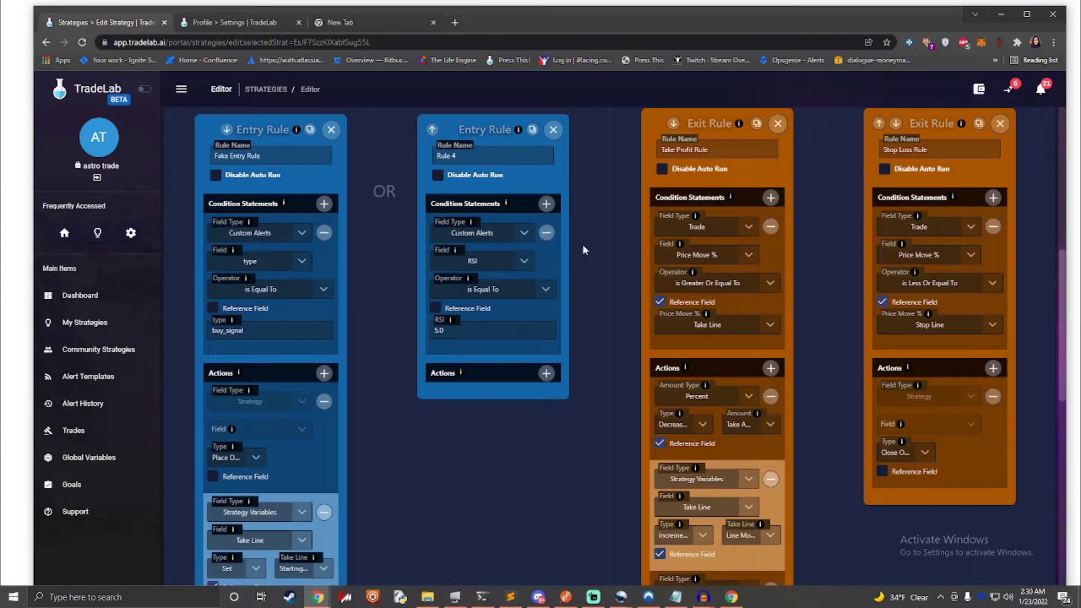
pyautogui.scroll(-10, 584, 249)
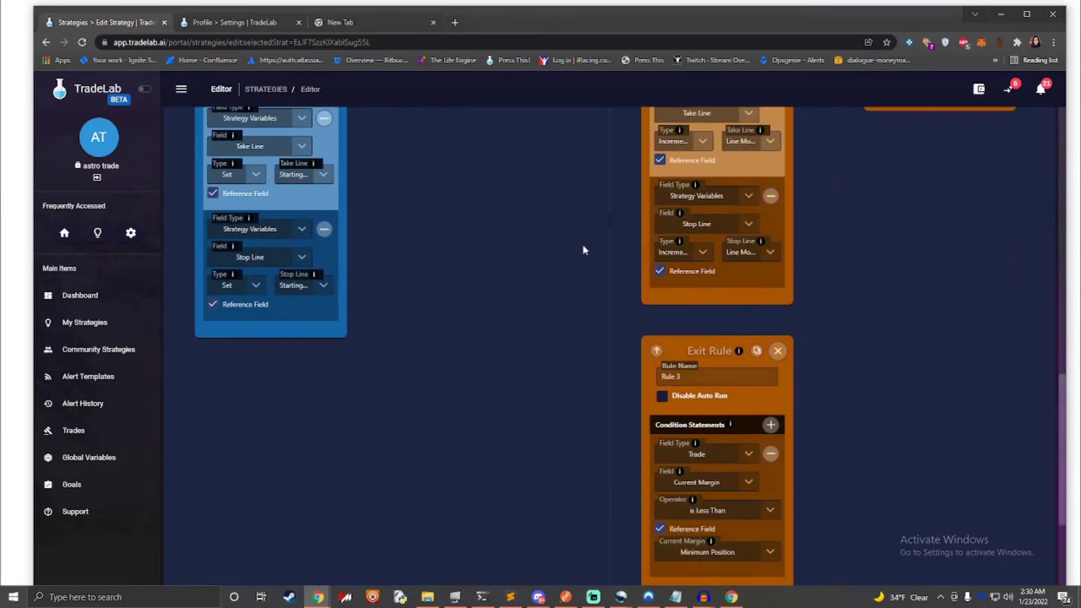
pyautogui.scroll(10, 582, 244)
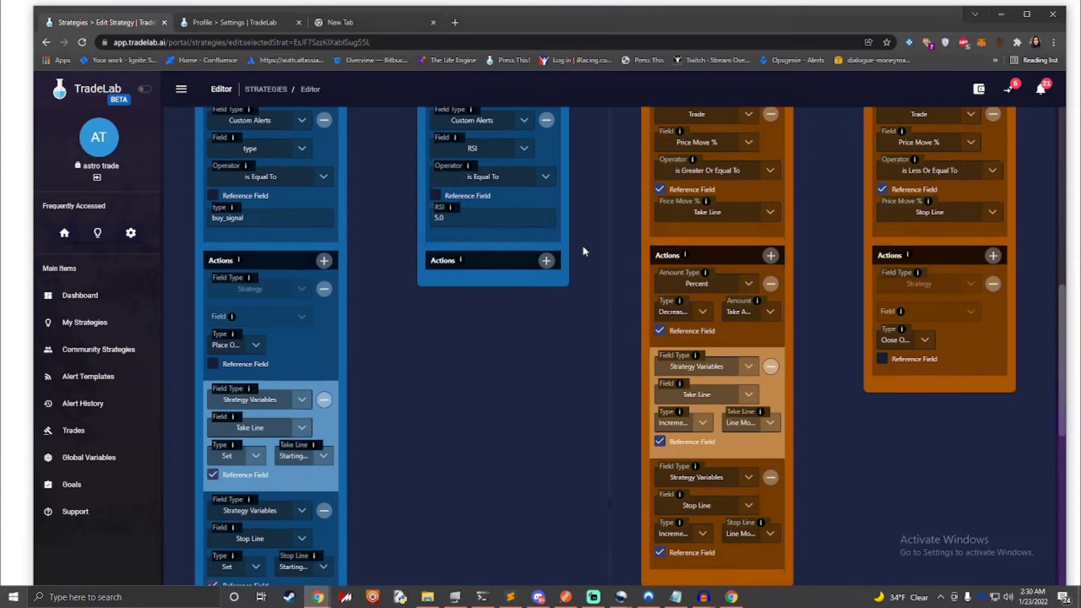
pyautogui.scroll(1, 583, 247)
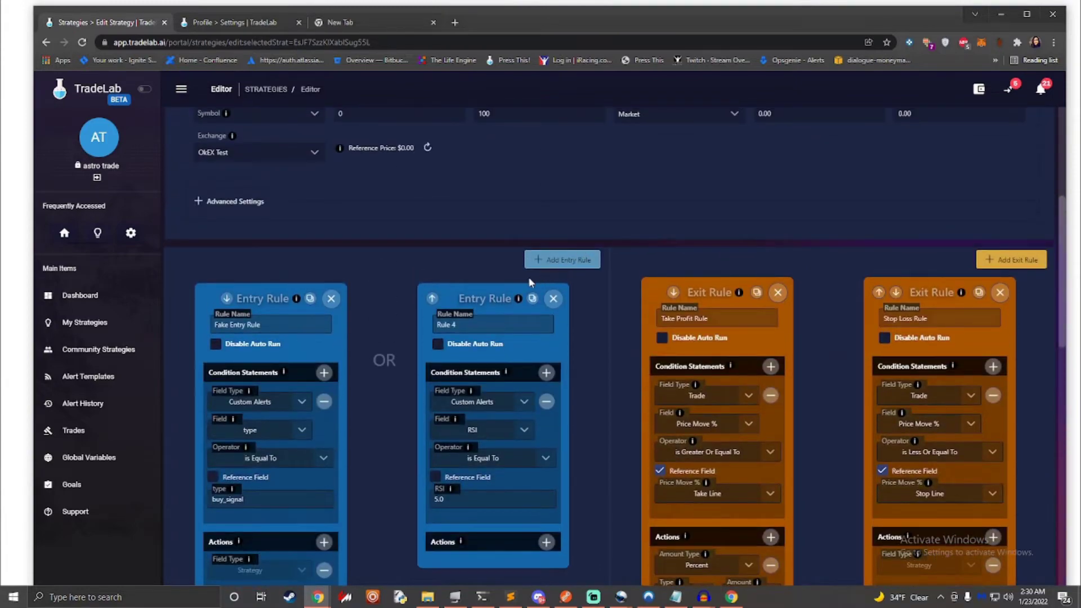
pyautogui.scroll(-3, 528, 277)
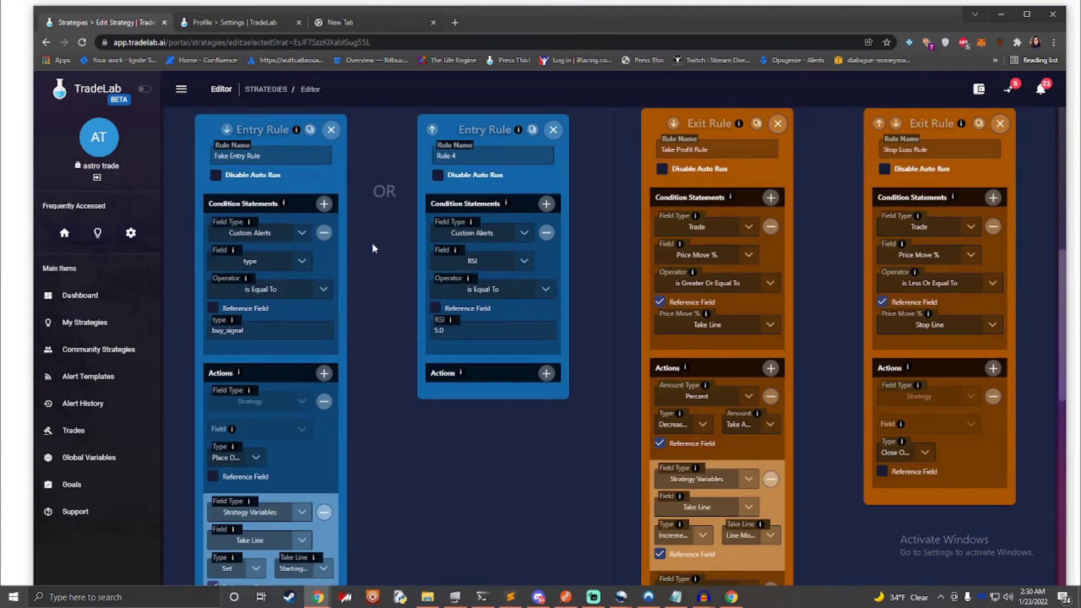
# Step: Check the condition's Field Type and Field options, keeping Custom Alerts and type
pyautogui.click(297, 238)
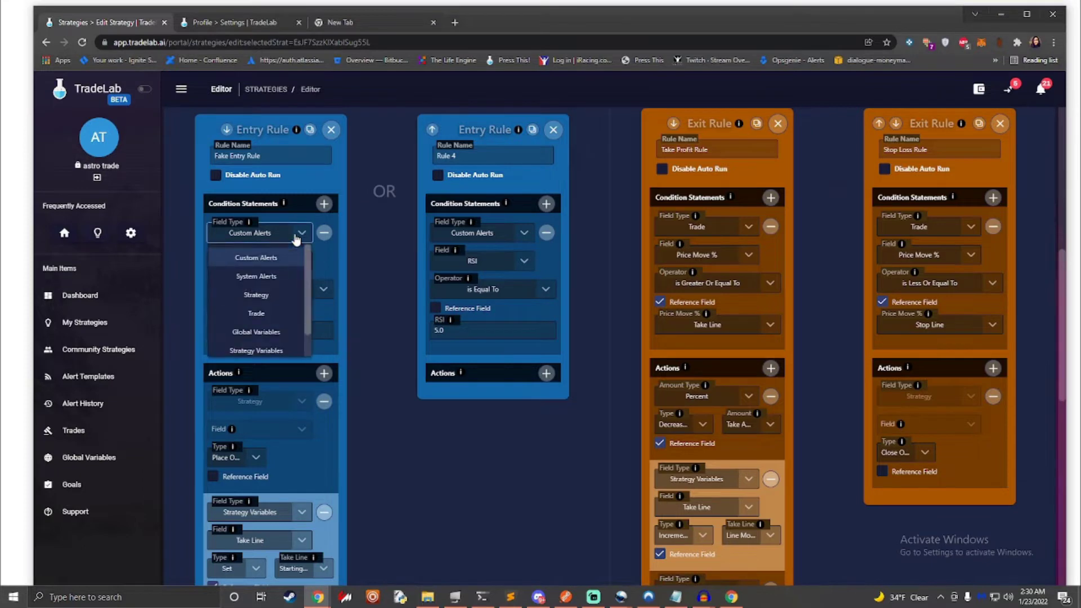
pyautogui.click(297, 237)
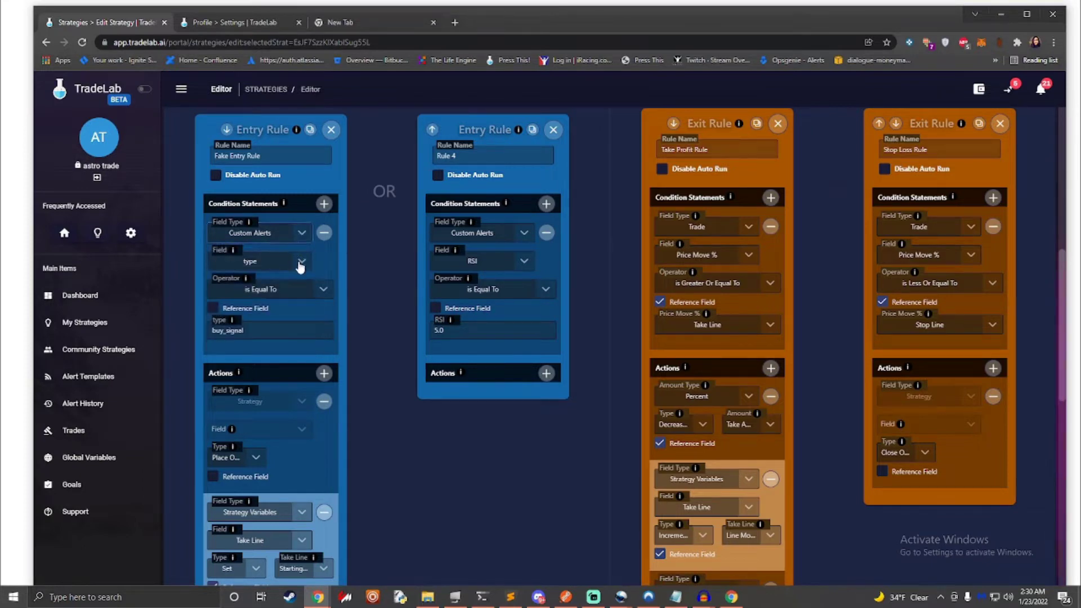
pyautogui.click(300, 263)
pyautogui.scroll(-4, 266, 331)
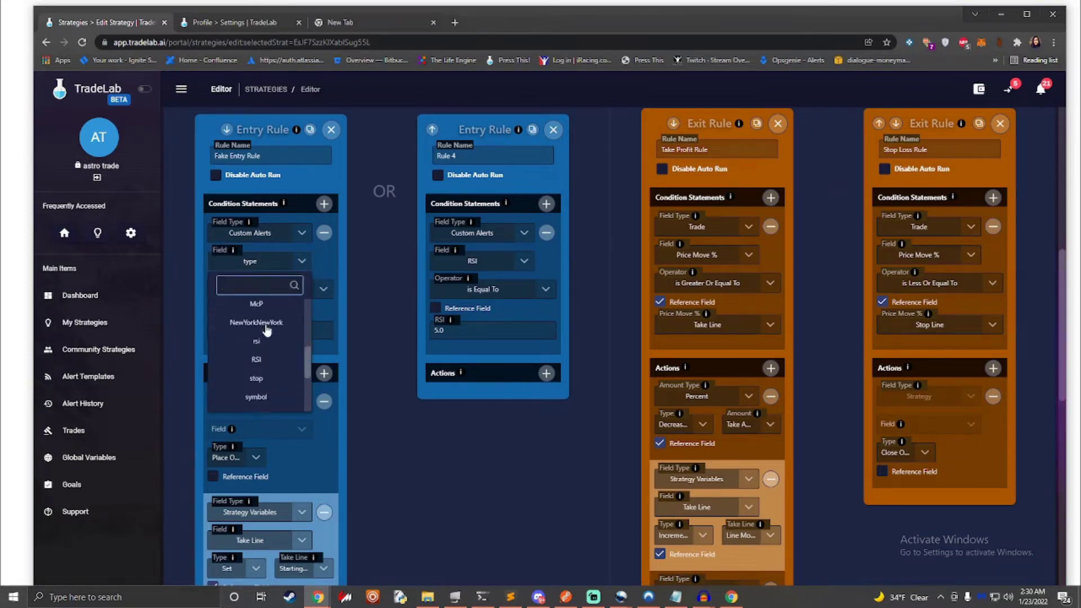
pyautogui.scroll(4, 267, 331)
pyautogui.click(326, 272)
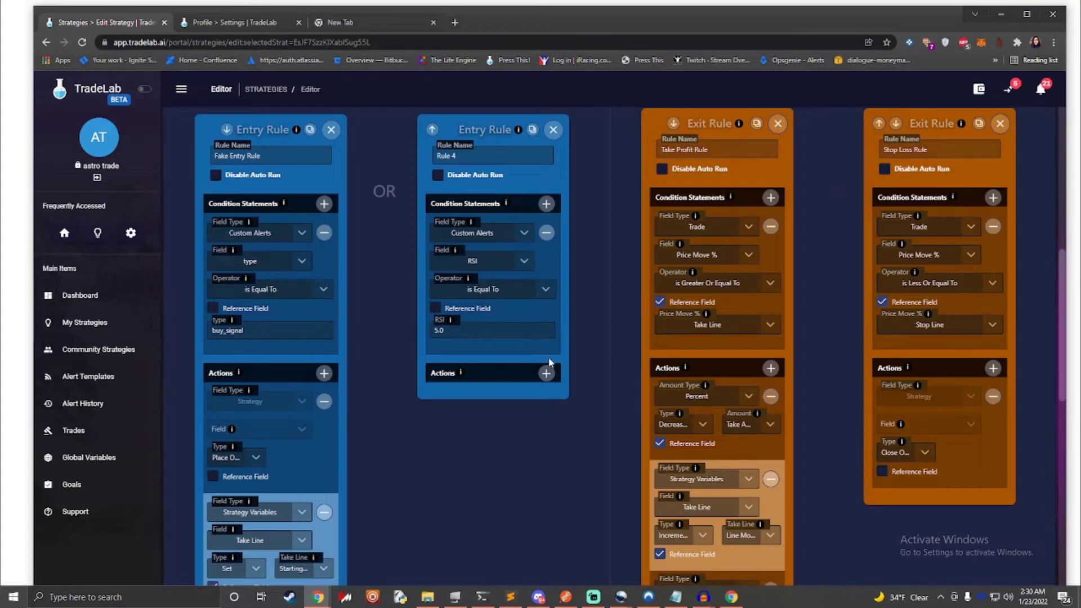
# Step: Add a new Place Order action under Rule 4's Actions
pyautogui.click(546, 373)
pyautogui.click(478, 398)
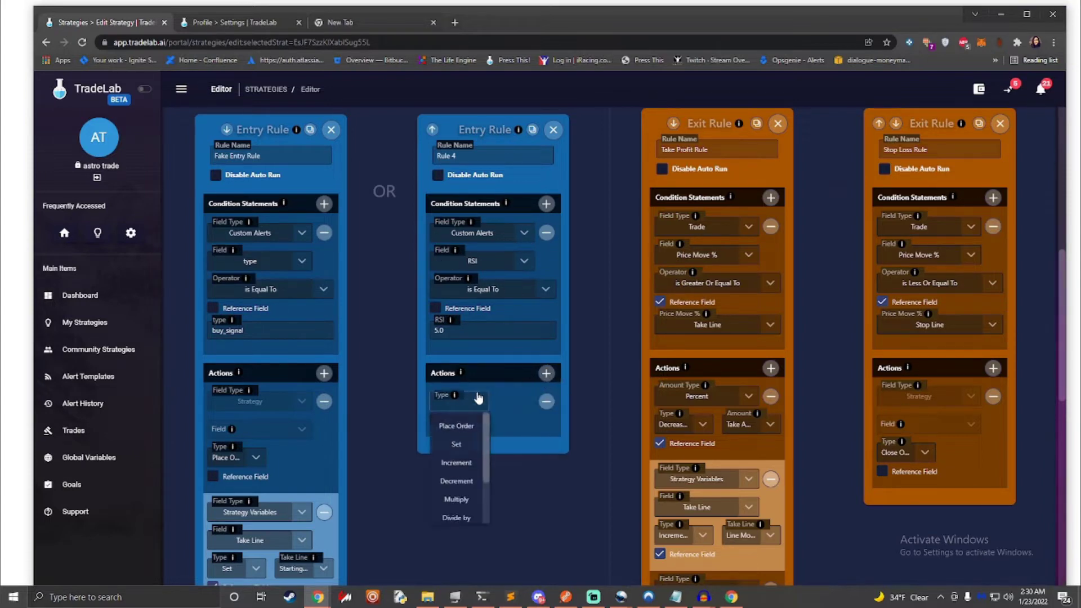
pyautogui.click(456, 425)
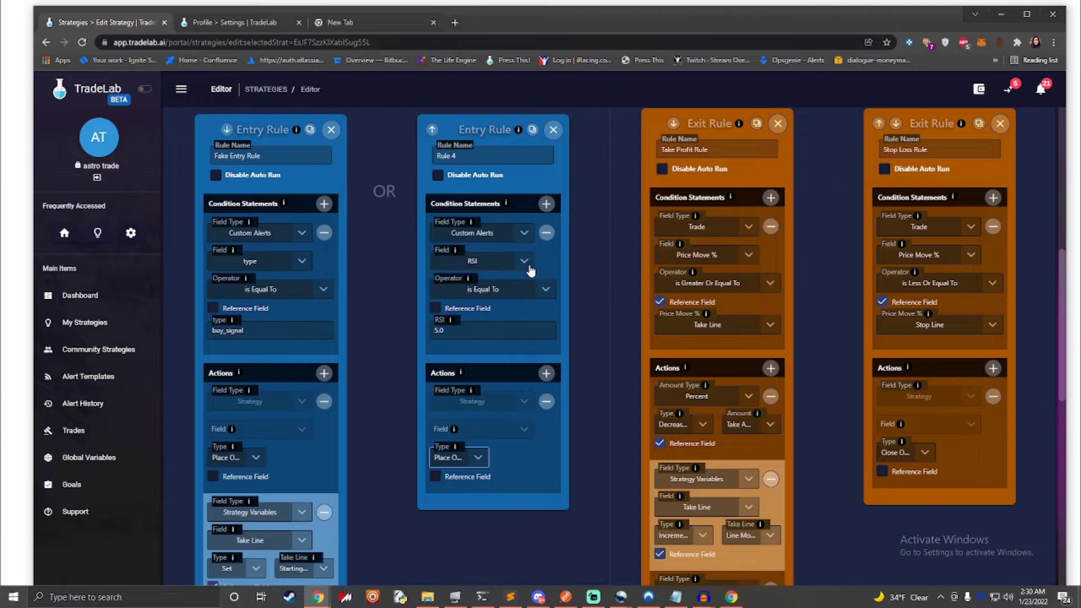
pyautogui.click(478, 459)
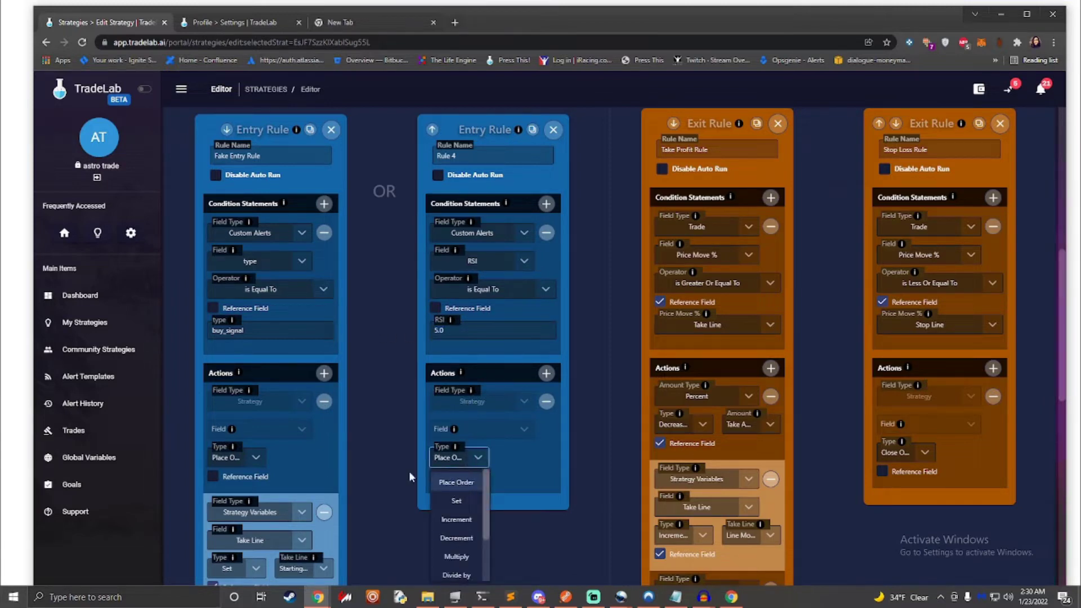
pyautogui.click(407, 437)
pyautogui.scroll(1, 407, 298)
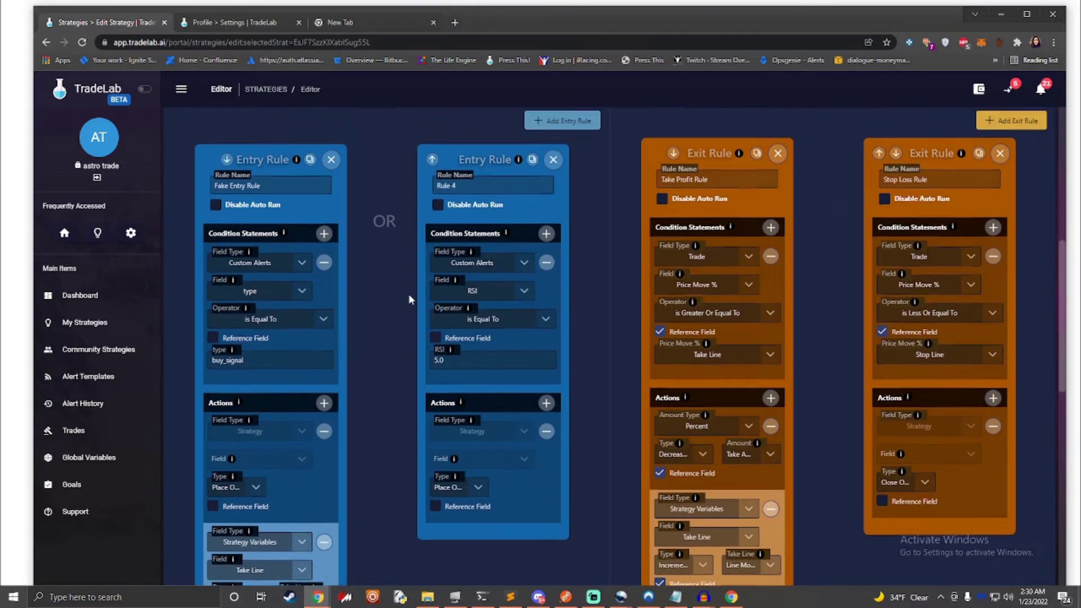
pyautogui.scroll(-6, 410, 299)
pyautogui.scroll(-4, 444, 300)
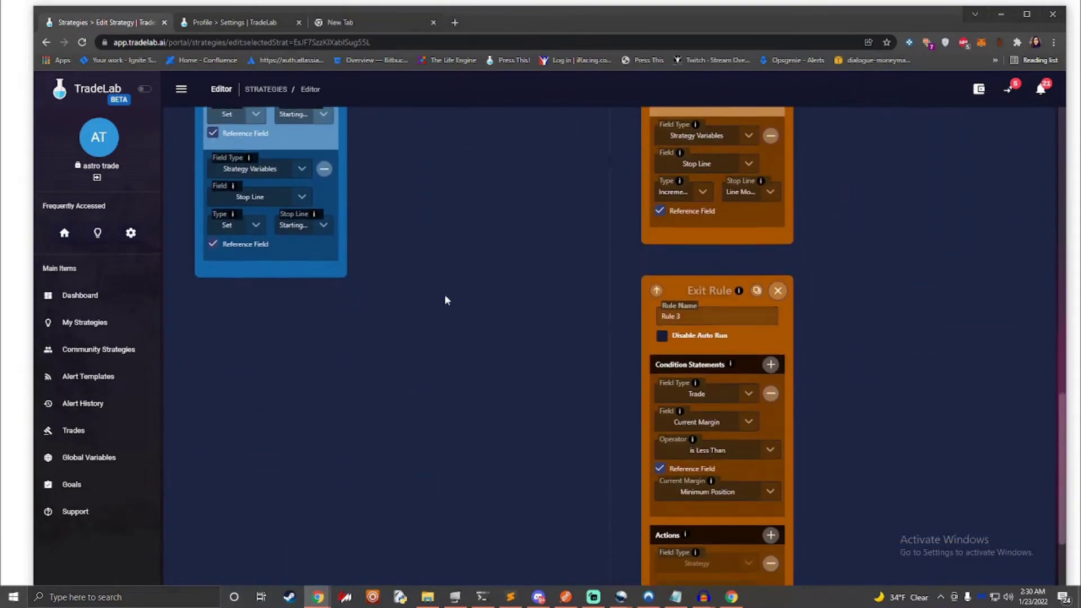
pyautogui.scroll(2, 444, 300)
pyautogui.scroll(10, 443, 295)
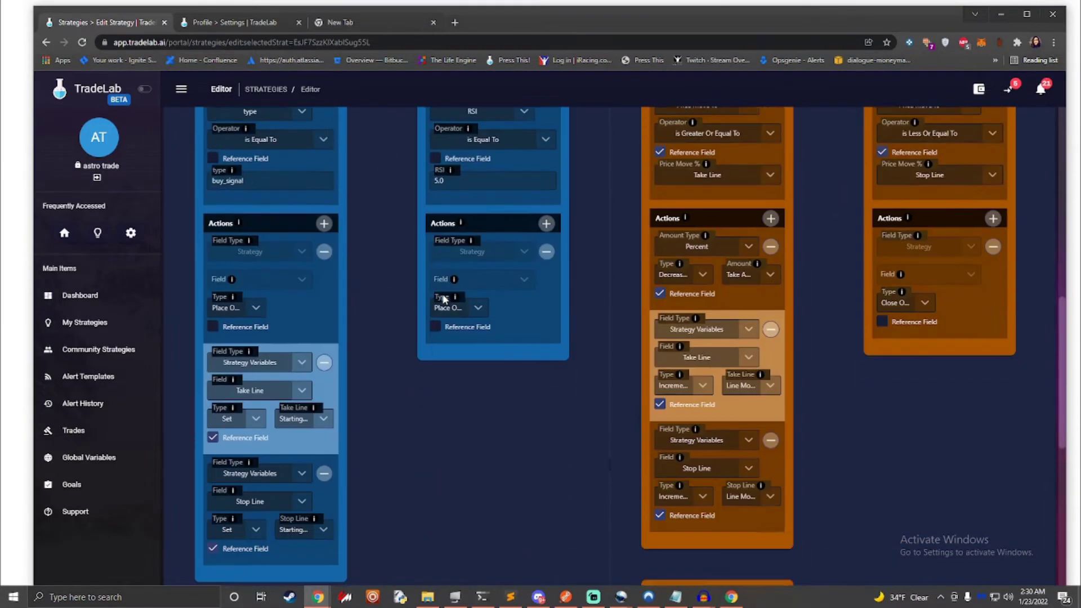
pyautogui.scroll(4, 431, 296)
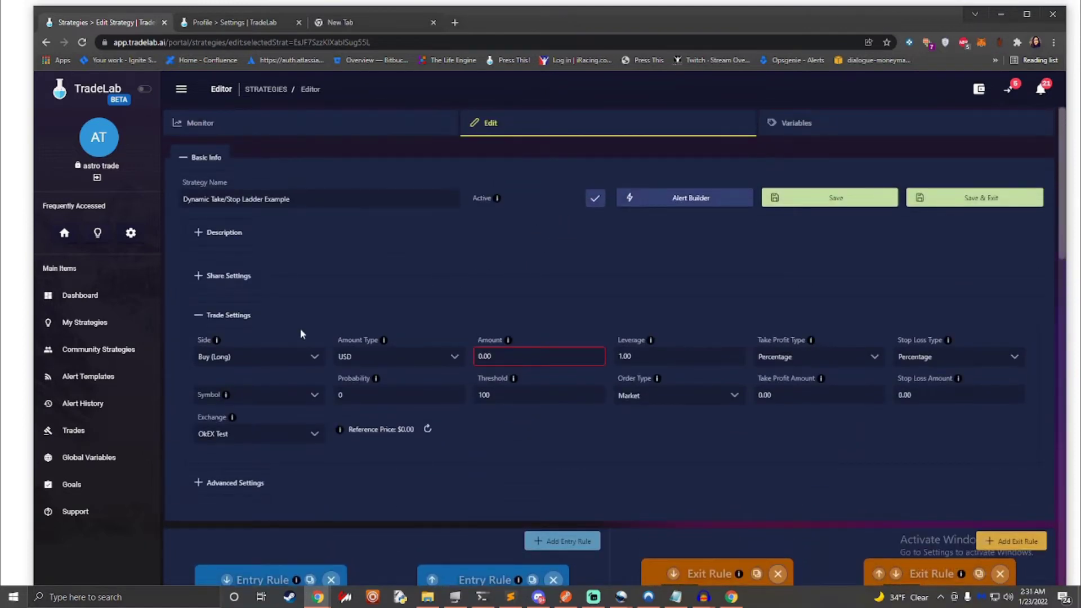
# Step: In the strategy's Alert Setup, add a Number field named ATR with value 4
pyautogui.click(234, 484)
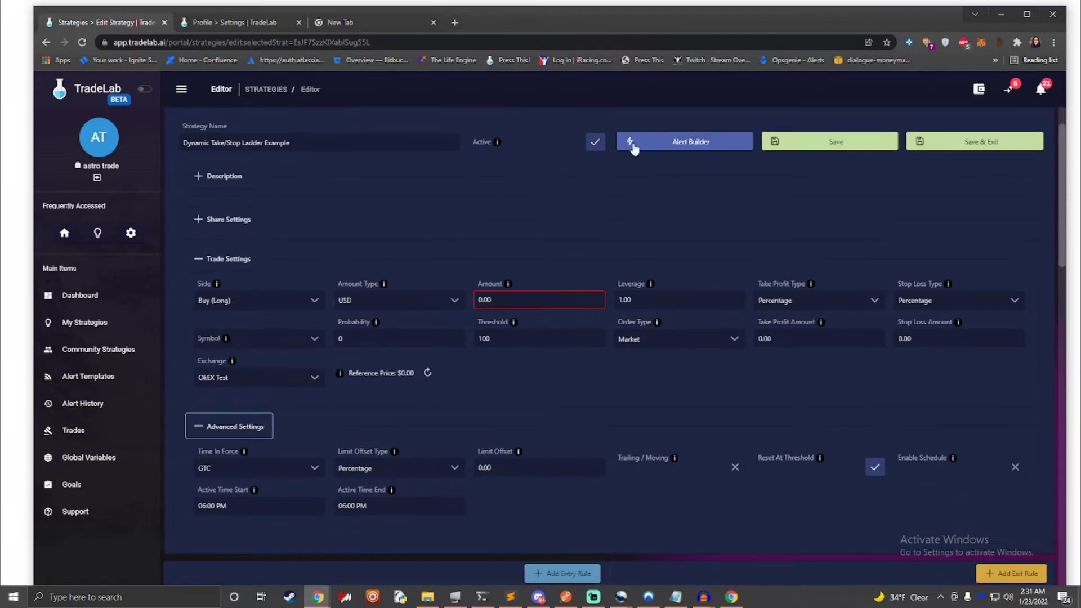
pyautogui.click(652, 150)
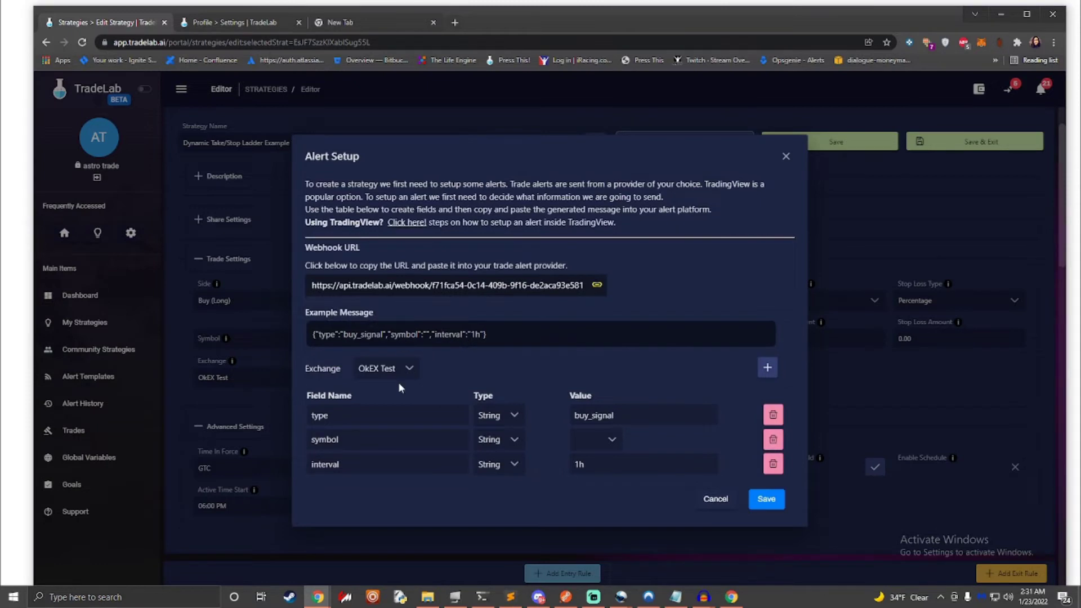
pyautogui.click(767, 367)
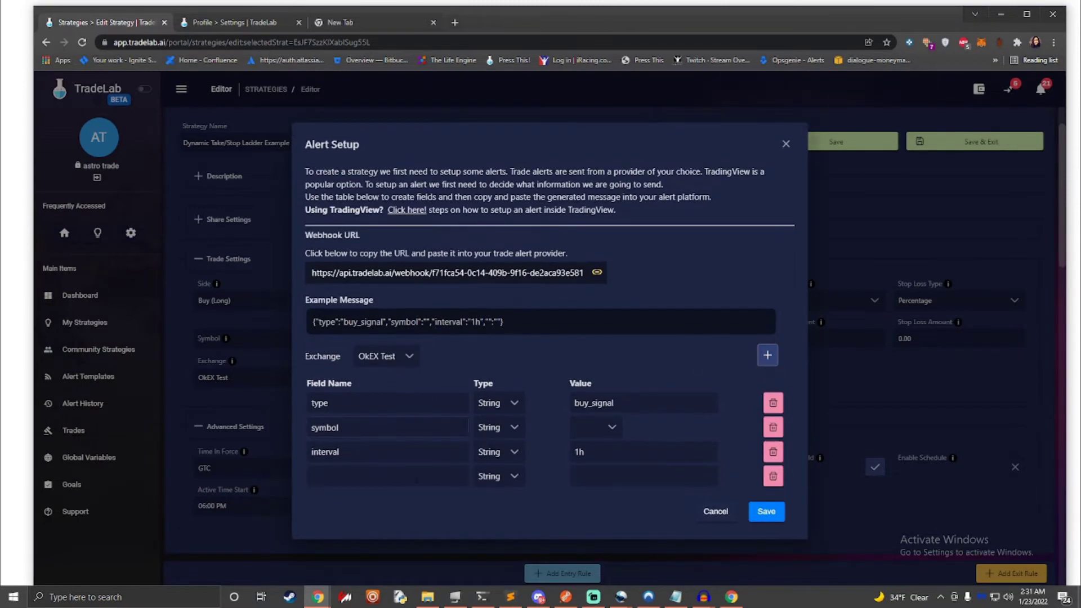
pyautogui.click(405, 478)
pyautogui.write('ATR')
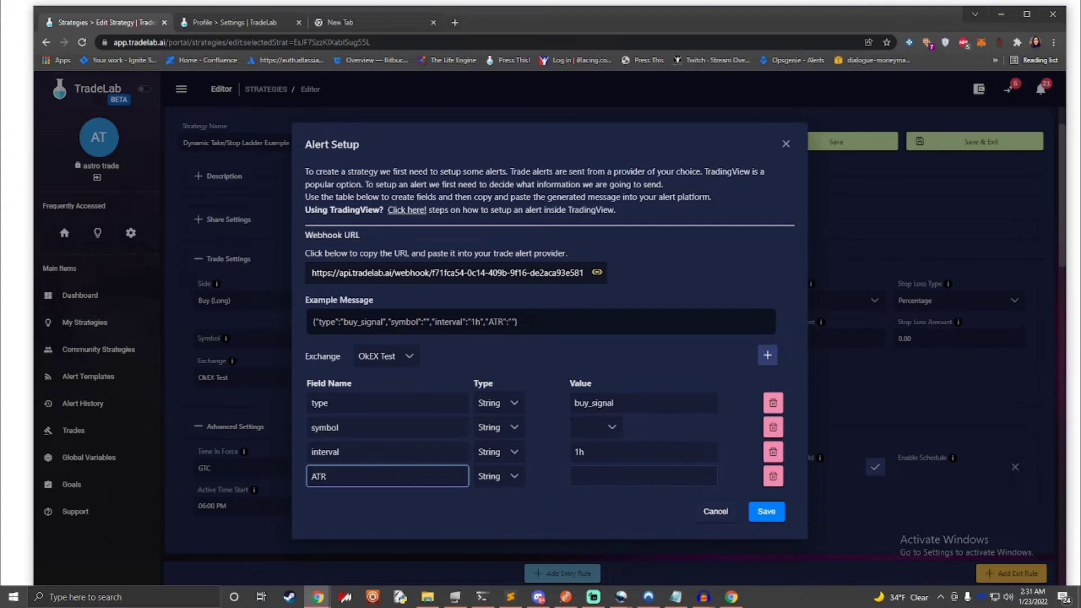
pyautogui.click(490, 478)
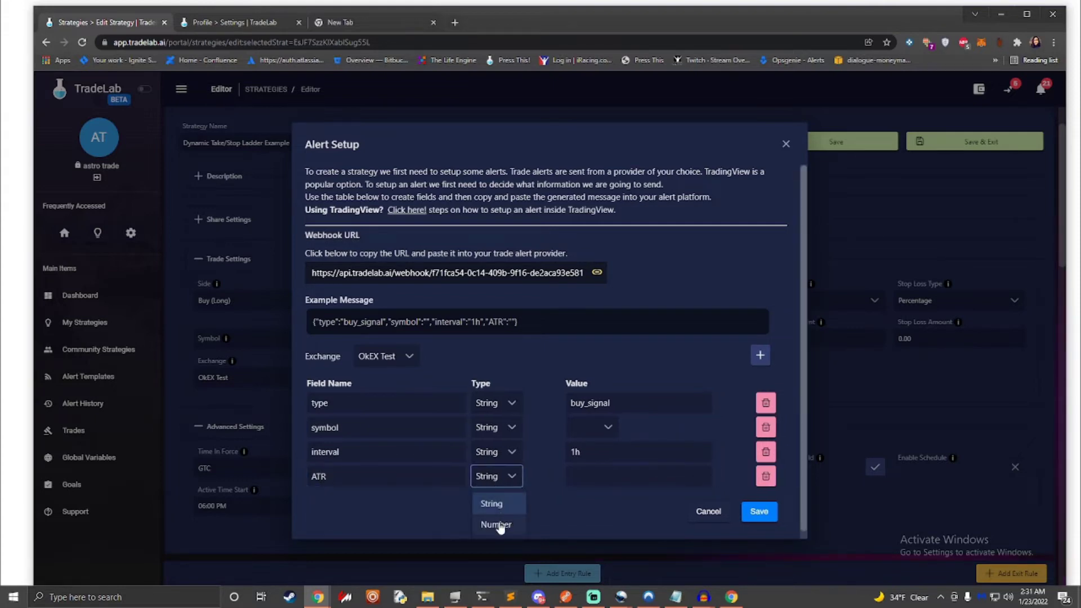
pyautogui.click(495, 524)
pyautogui.press('Tab')
pyautogui.write('0')
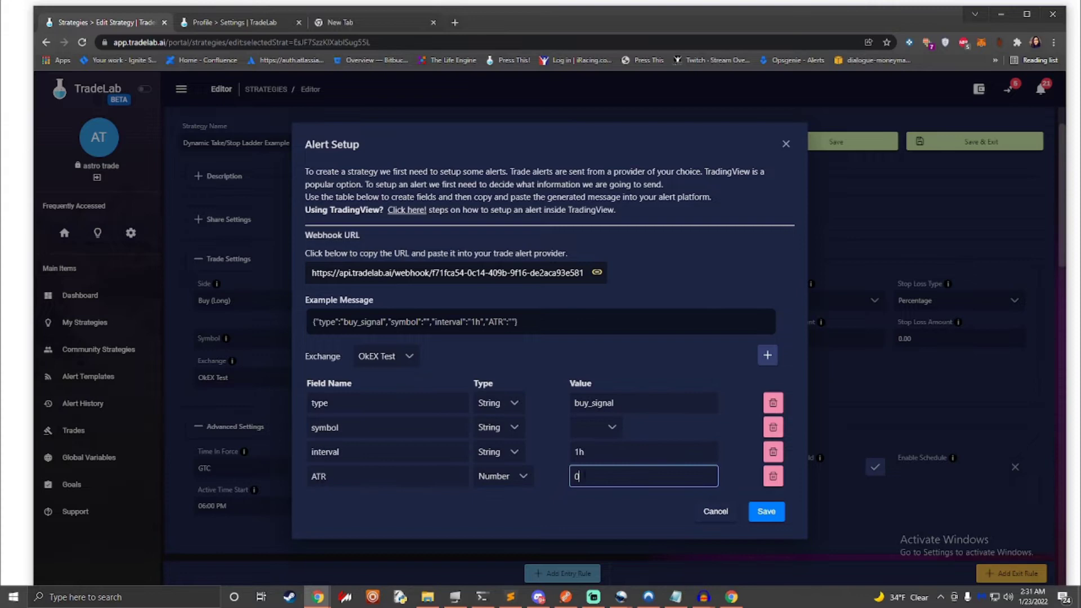
pyautogui.press('BackSpace')
pyautogui.write('4')
# Step: Add a String field named RSI with value {{plot_1}} to the alert message
pyautogui.click(767, 355)
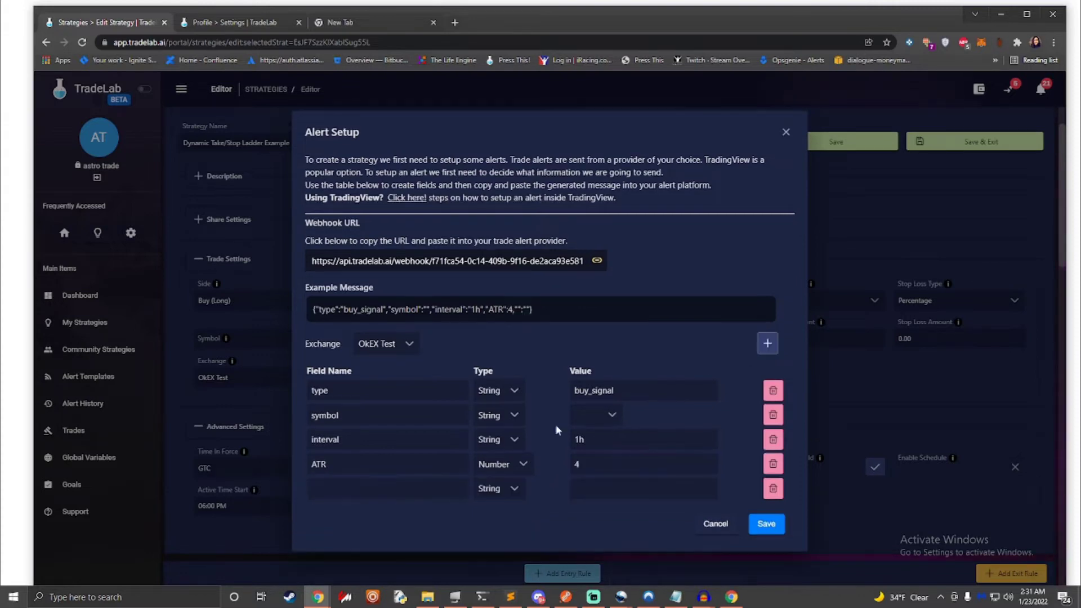
pyautogui.click(394, 487)
pyautogui.write('RSI')
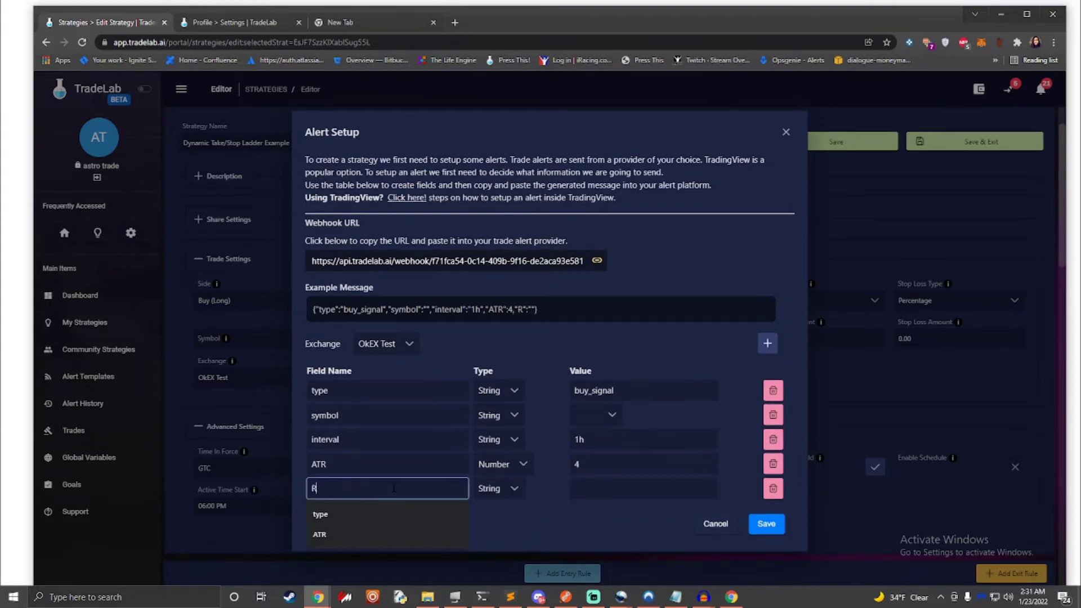
pyautogui.click(513, 489)
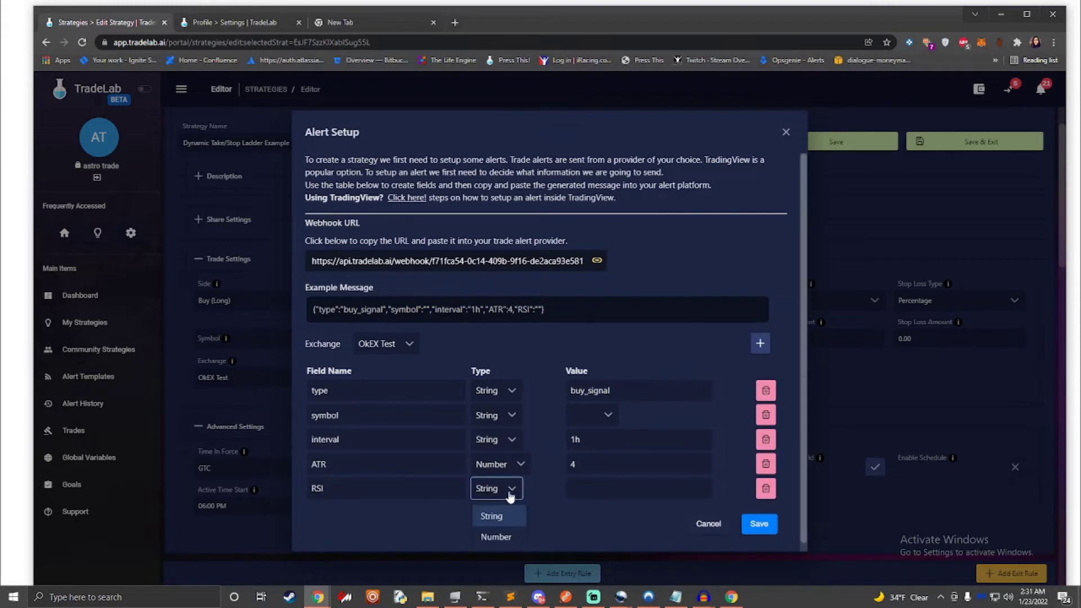
pyautogui.click(503, 538)
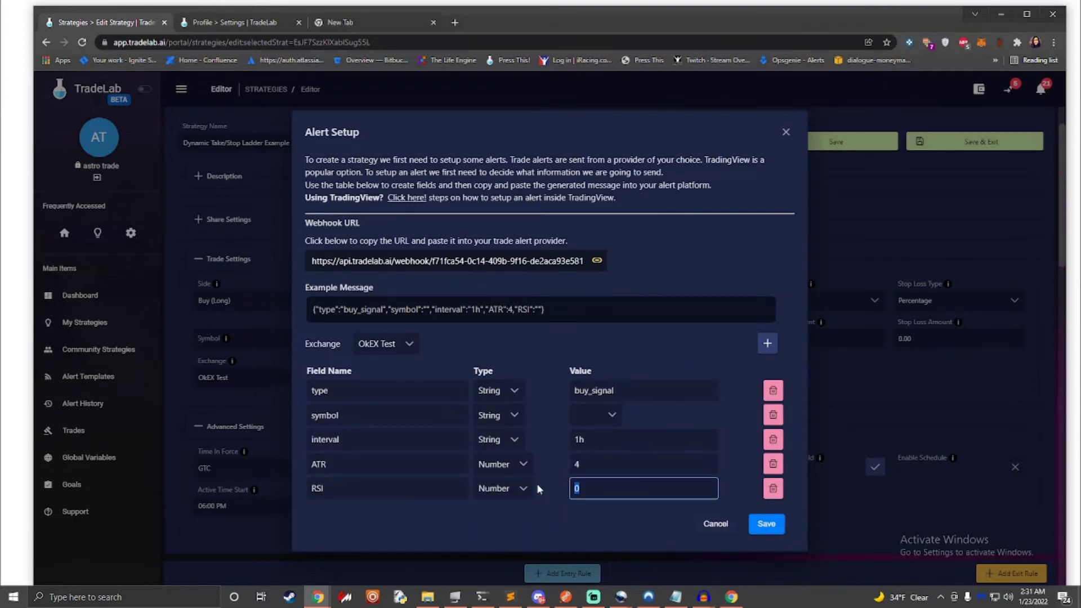
pyautogui.click(522, 488)
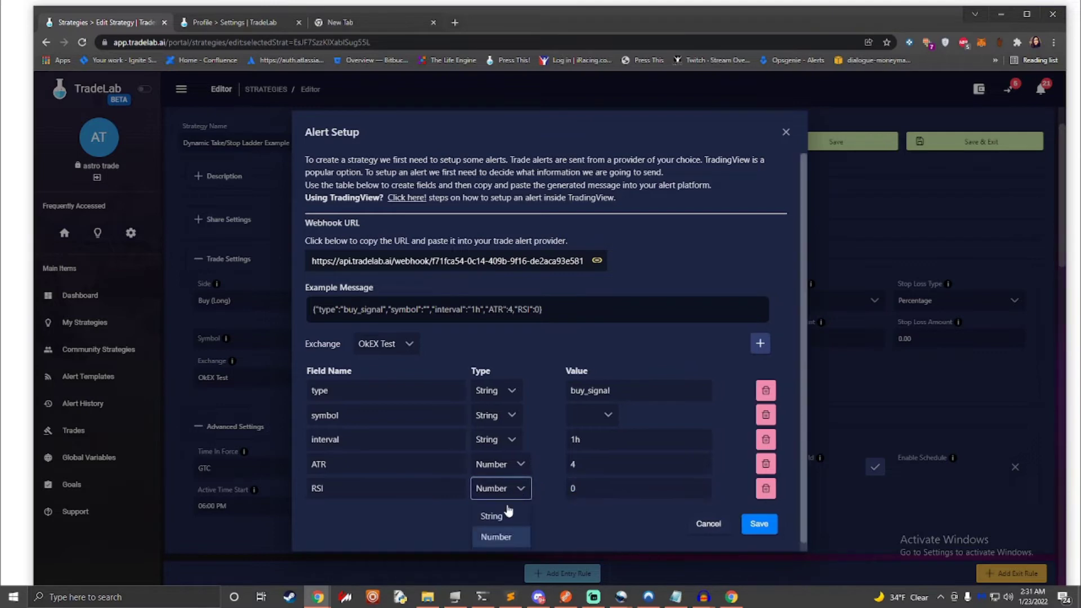
pyautogui.click(546, 511)
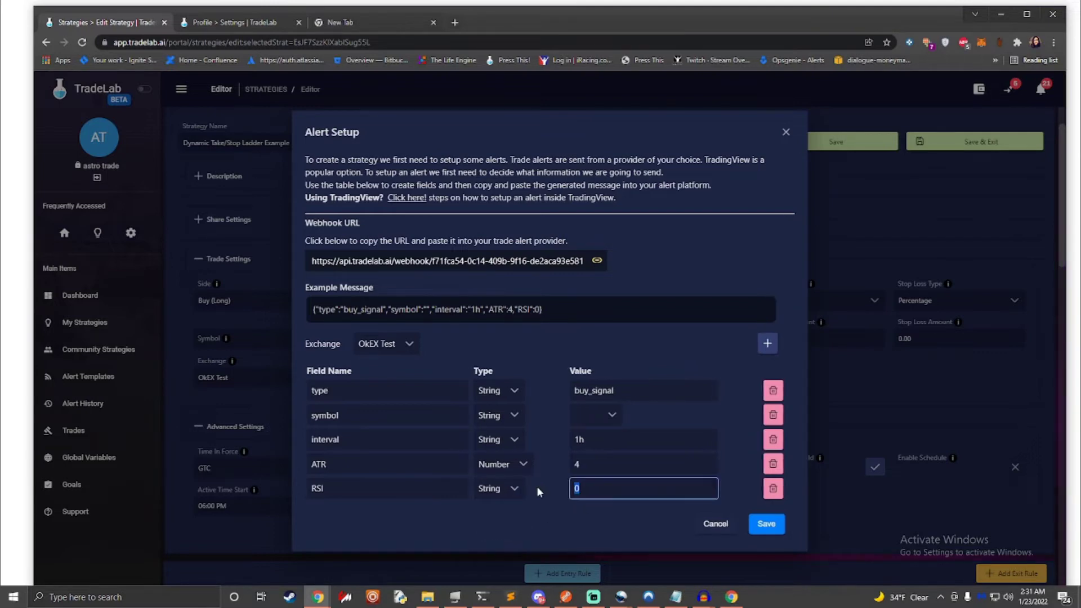
pyautogui.write('{{plot_1}}')
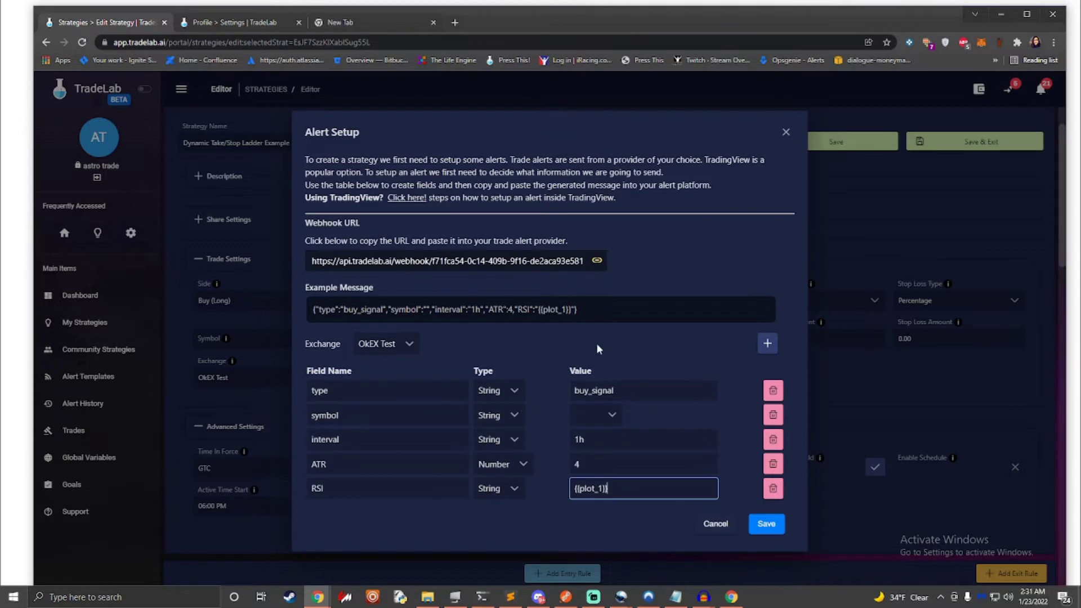
# Step: Set the symbol to ADA-USD-SWAP, copy the example message, and go to Alert Templates without saving
pyautogui.click(606, 420)
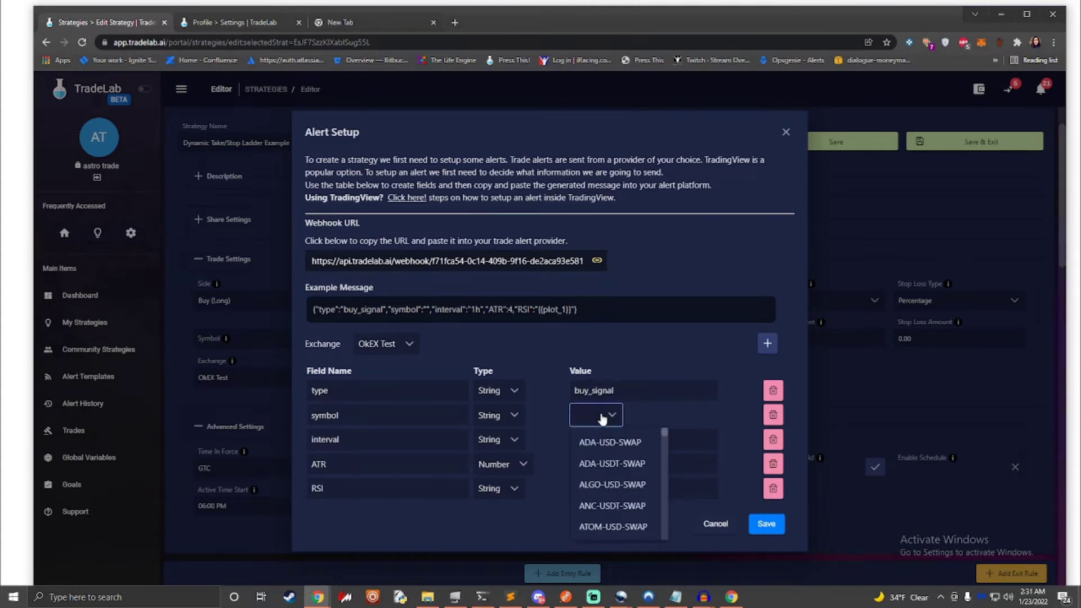
pyautogui.click(607, 443)
pyautogui.click(553, 311)
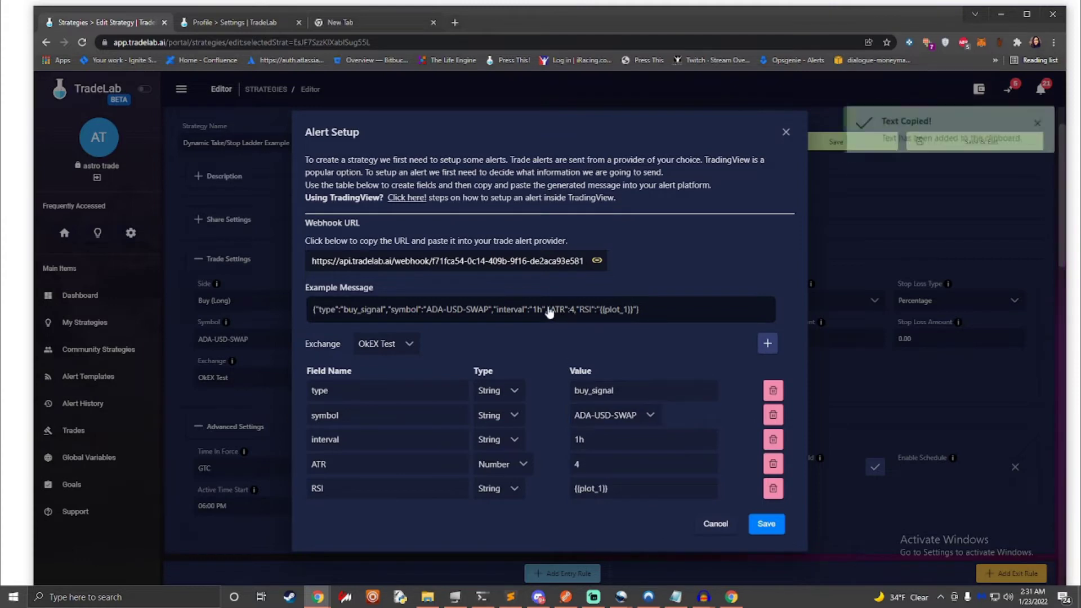
pyautogui.click(787, 133)
pyautogui.click(79, 378)
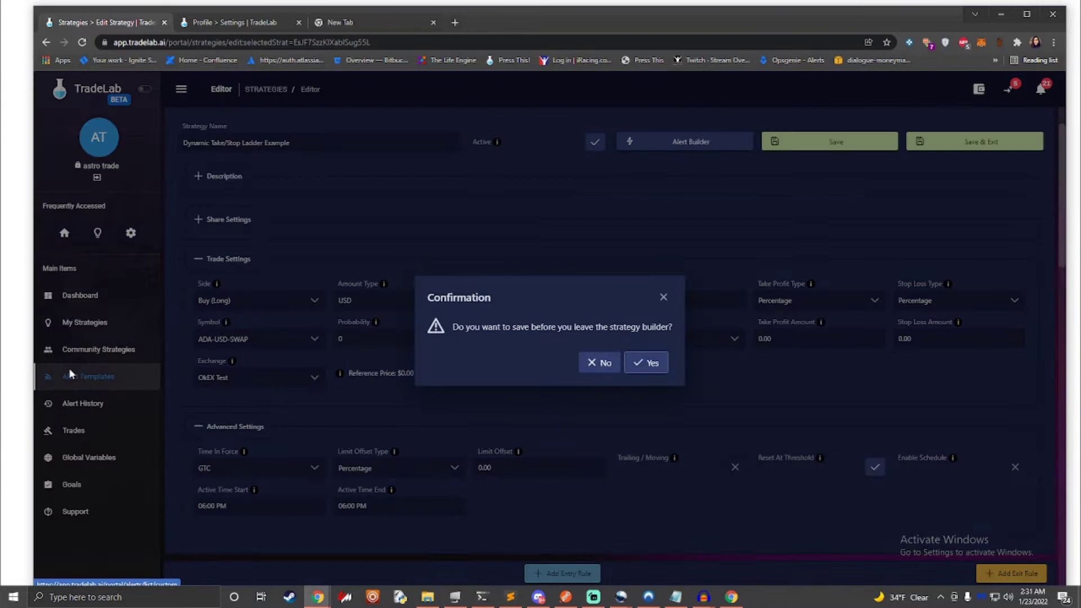
pyautogui.click(593, 365)
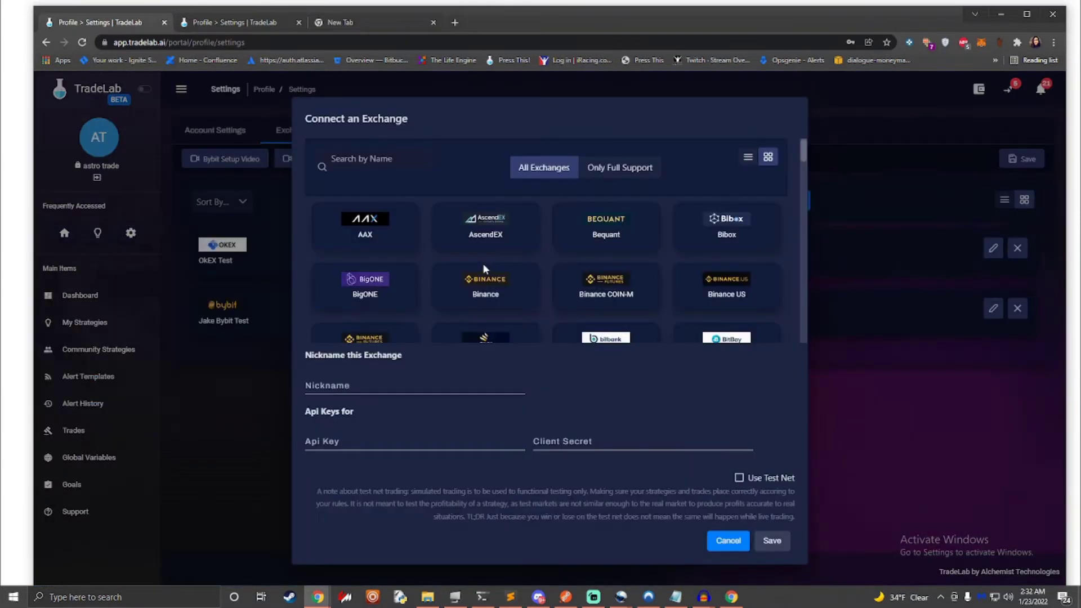
# Step: Scroll through the Connect an Exchange list to exchanges like Kraken, KuCoin and Liquid
pyautogui.scroll(-3, 483, 266)
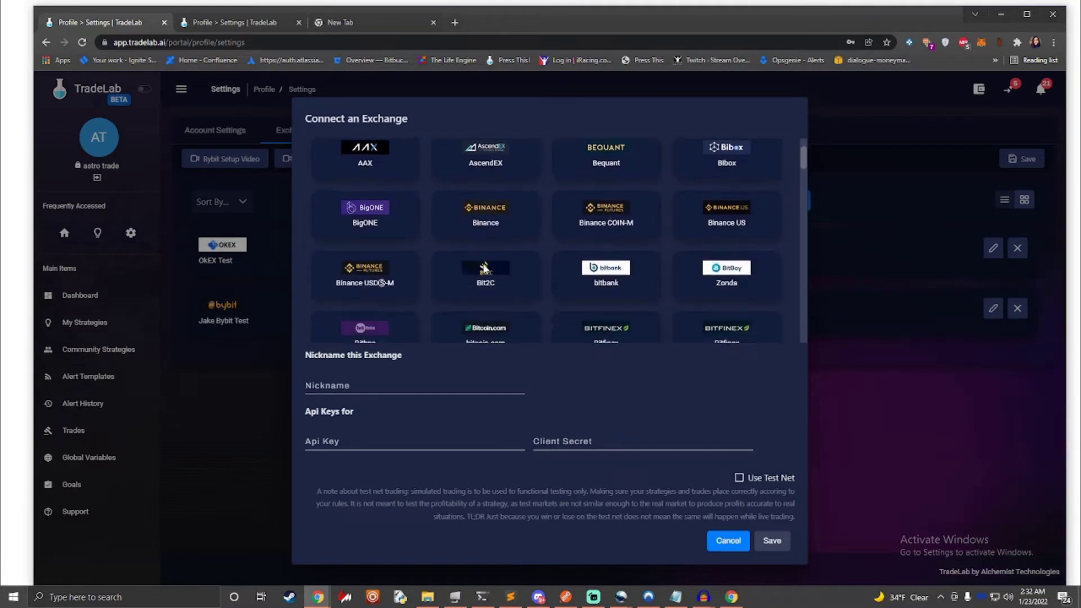
pyautogui.scroll(-2, 483, 269)
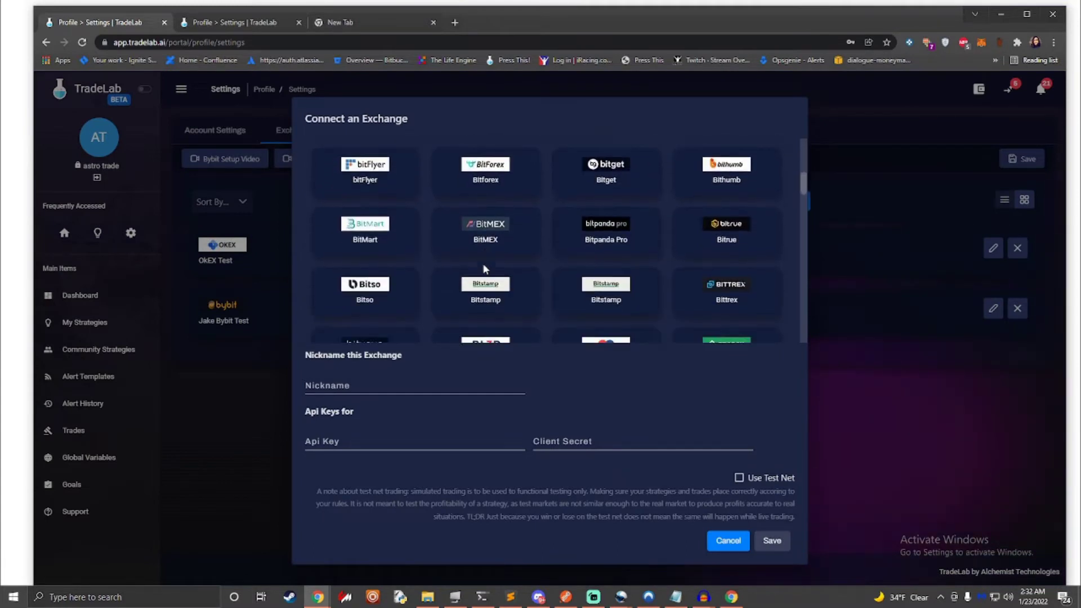
pyautogui.scroll(-7, 483, 269)
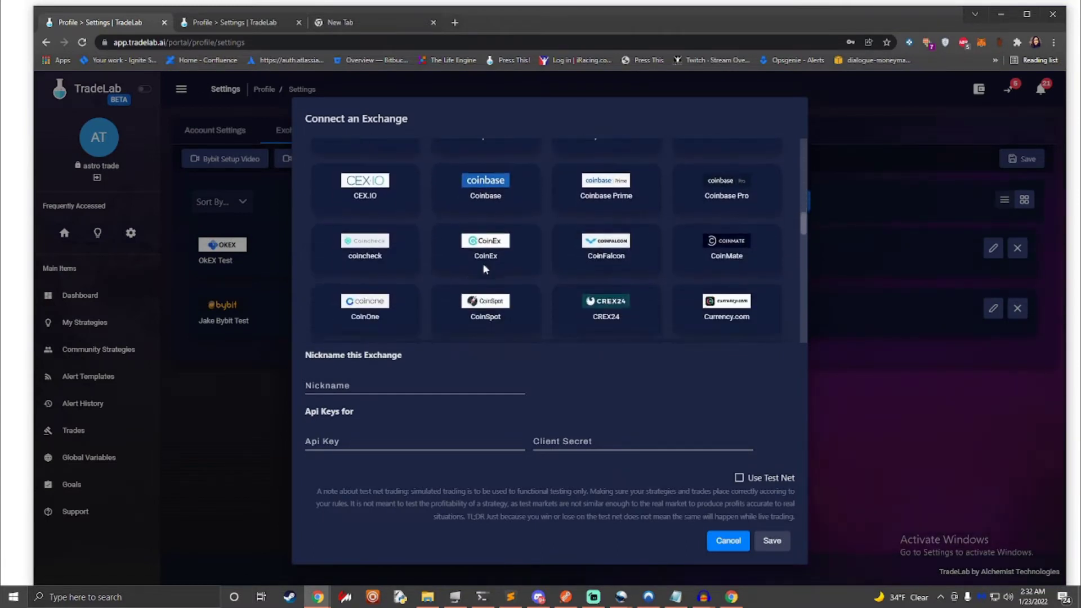
pyautogui.scroll(-2, 485, 269)
pyautogui.scroll(-6, 484, 269)
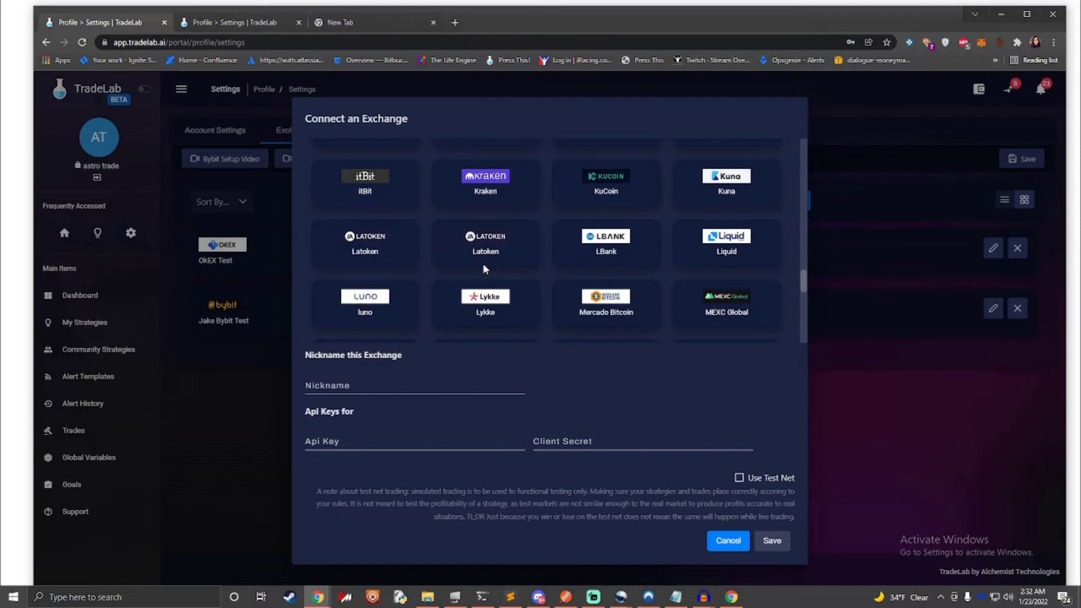
# Step: Scroll further down the exchange list to NDAX, OKCoin, OKEX and Paymium
pyautogui.scroll(-4, 483, 269)
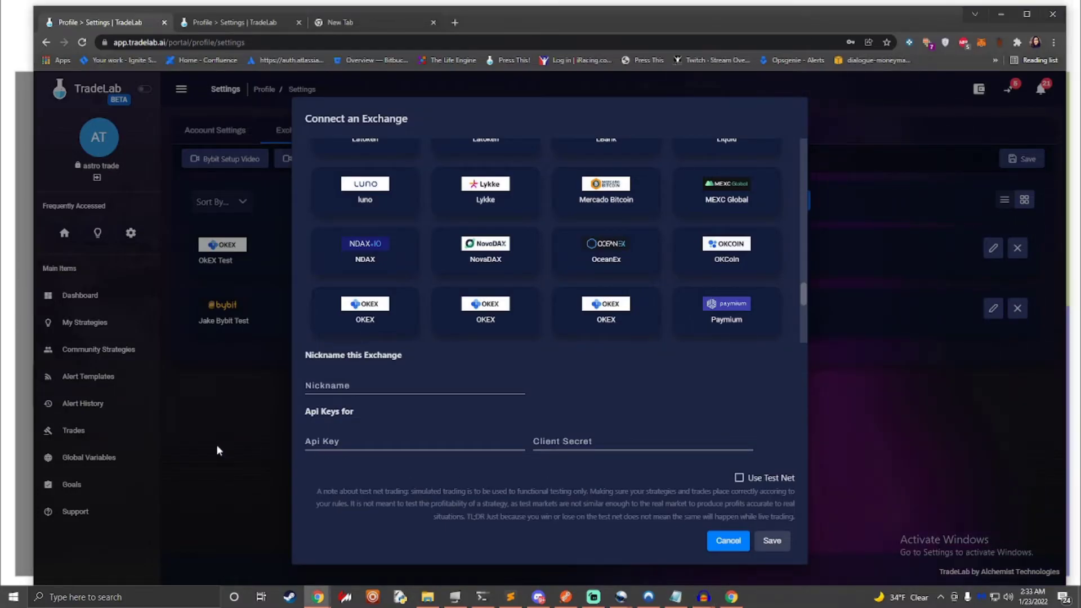
# Step: Cancel the exchange dialog, open Community Strategies, and copy the Ultimate Scalper Combo strategy
pyautogui.click(727, 541)
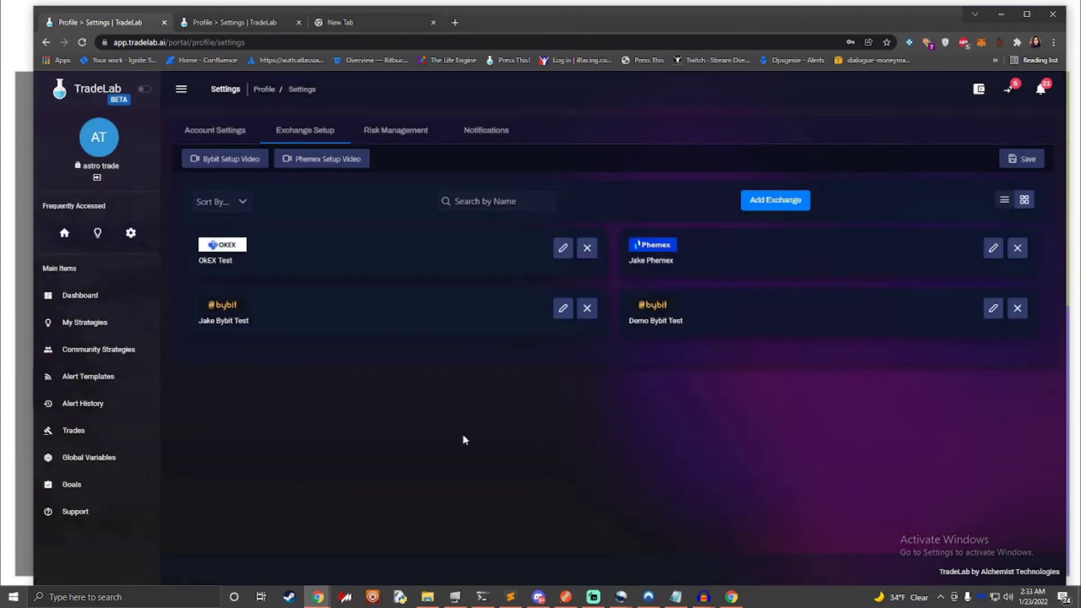
pyautogui.click(85, 349)
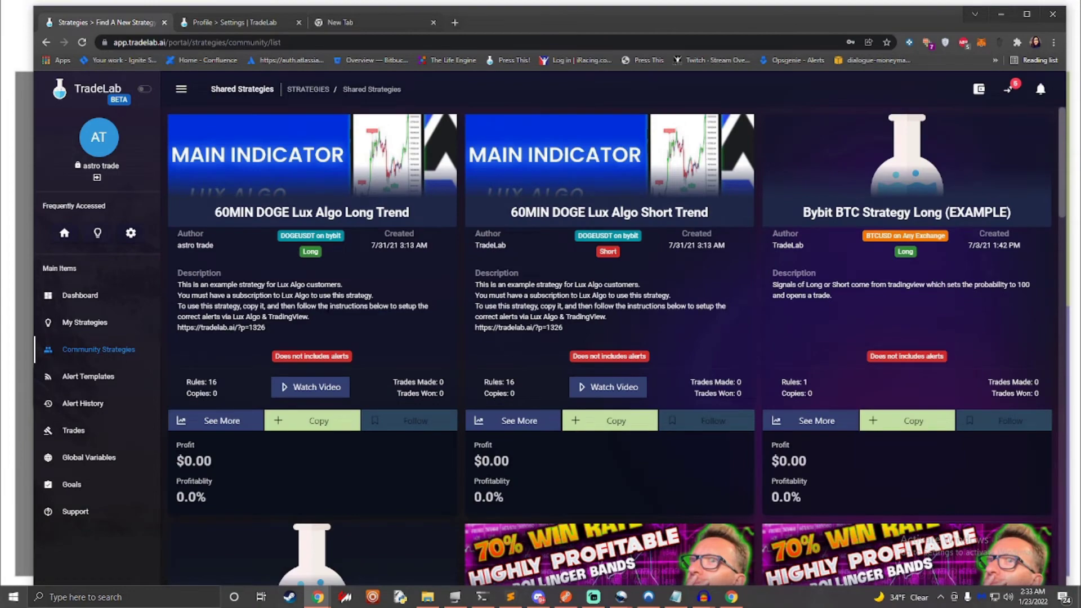
pyautogui.scroll(-1, 326, 306)
pyautogui.scroll(-4, 327, 306)
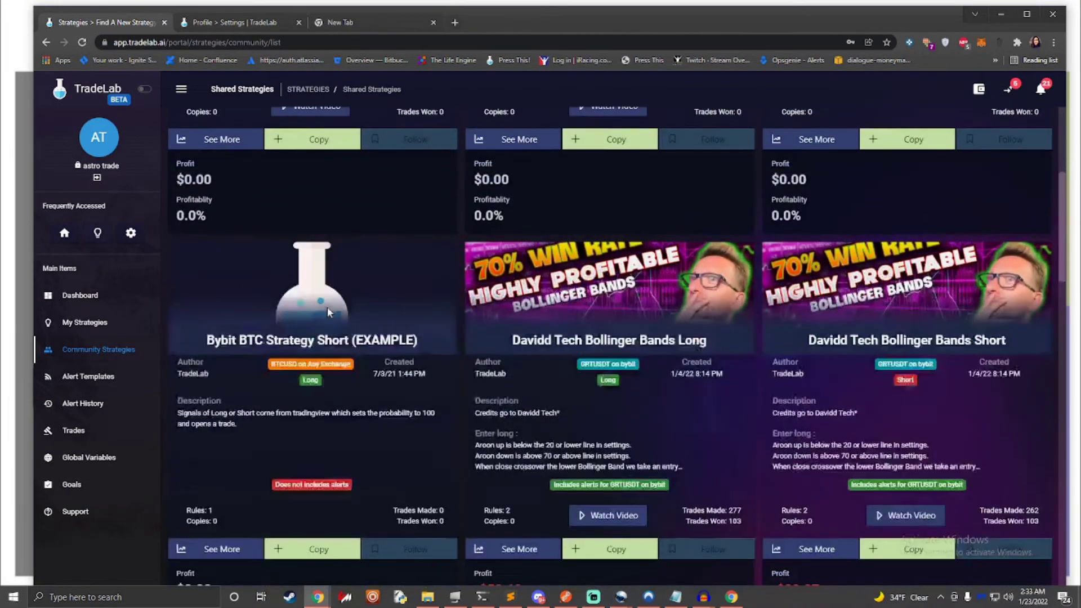
pyautogui.scroll(-1, 328, 312)
pyautogui.scroll(-7, 328, 312)
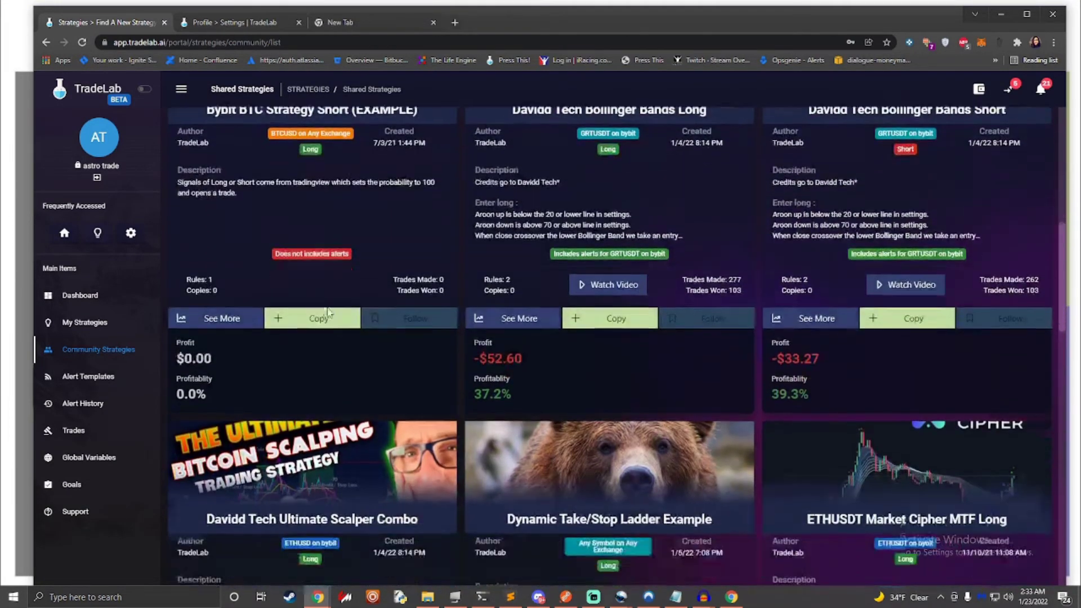
pyautogui.scroll(-1, 328, 312)
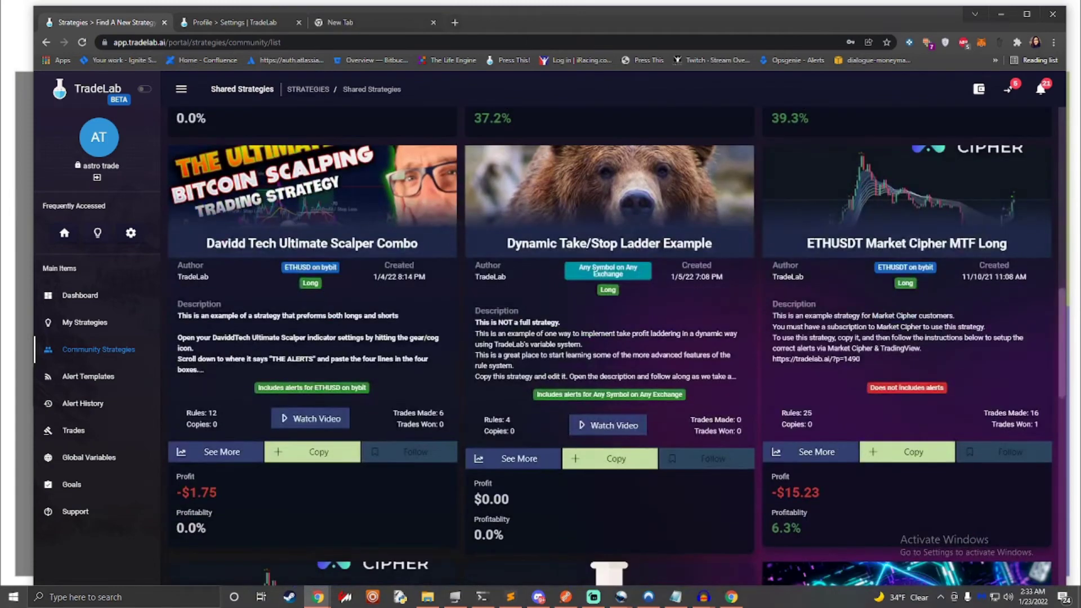
pyautogui.click(320, 459)
# Step: Browse further shared strategies and highlight the ABC Short strategy's $0.29 profit
pyautogui.scroll(-3, 389, 420)
pyautogui.scroll(-5, 382, 419)
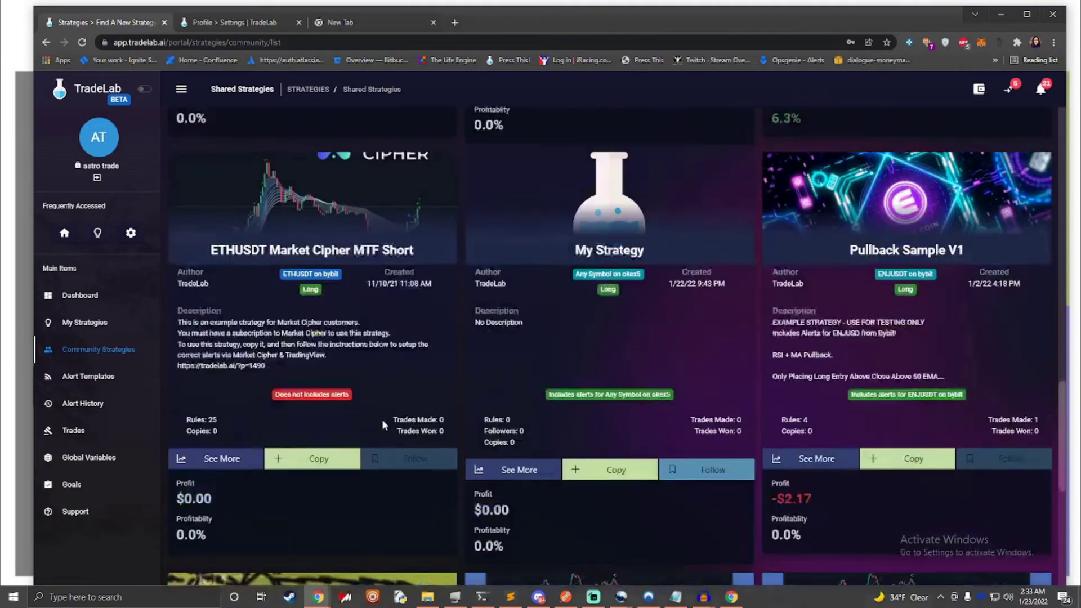
pyautogui.scroll(-3, 381, 419)
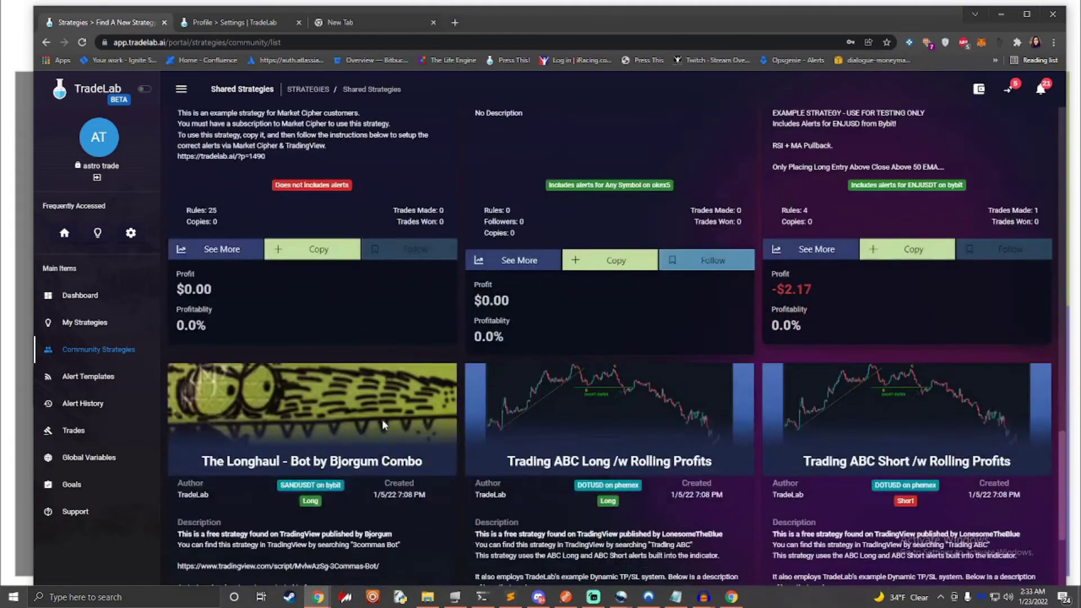
pyautogui.scroll(-4, 819, 288)
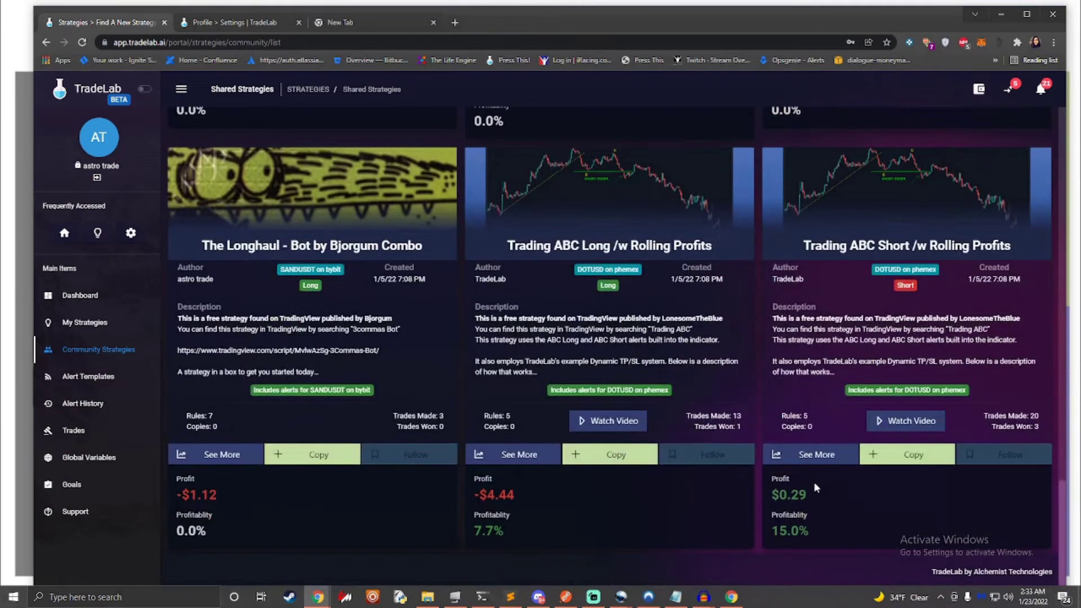
pyautogui.moveTo(764, 495); pyautogui.dragTo(807, 495)
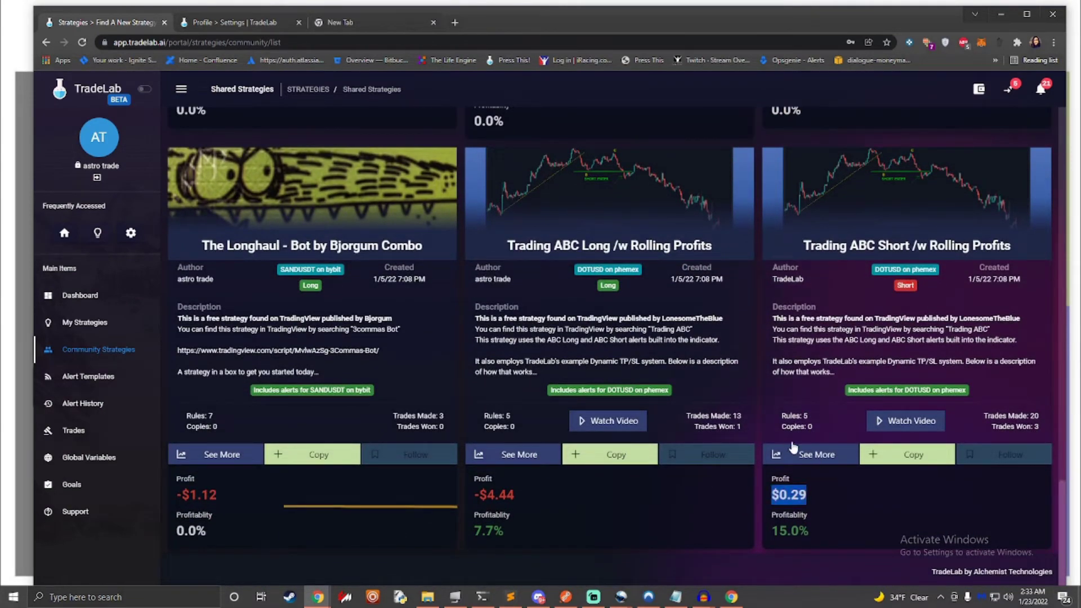
pyautogui.scroll(2, 784, 438)
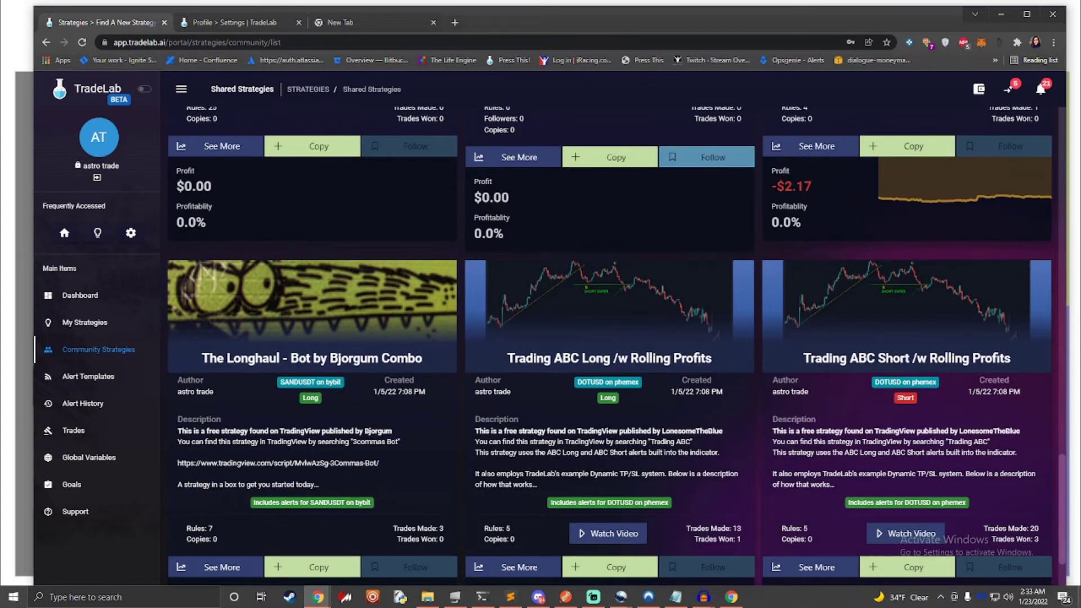
pyautogui.scroll(9, 993, 516)
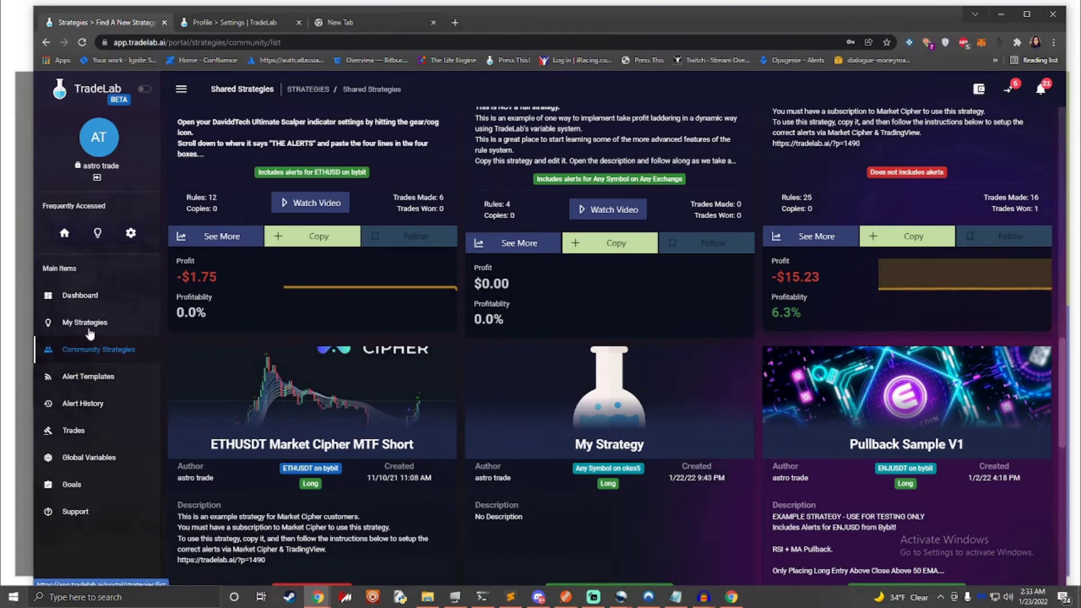
# Step: From the dashboard's trade history, open the 1/18 12:27 AM DOT/USD Short trade's monitor
pyautogui.click(82, 297)
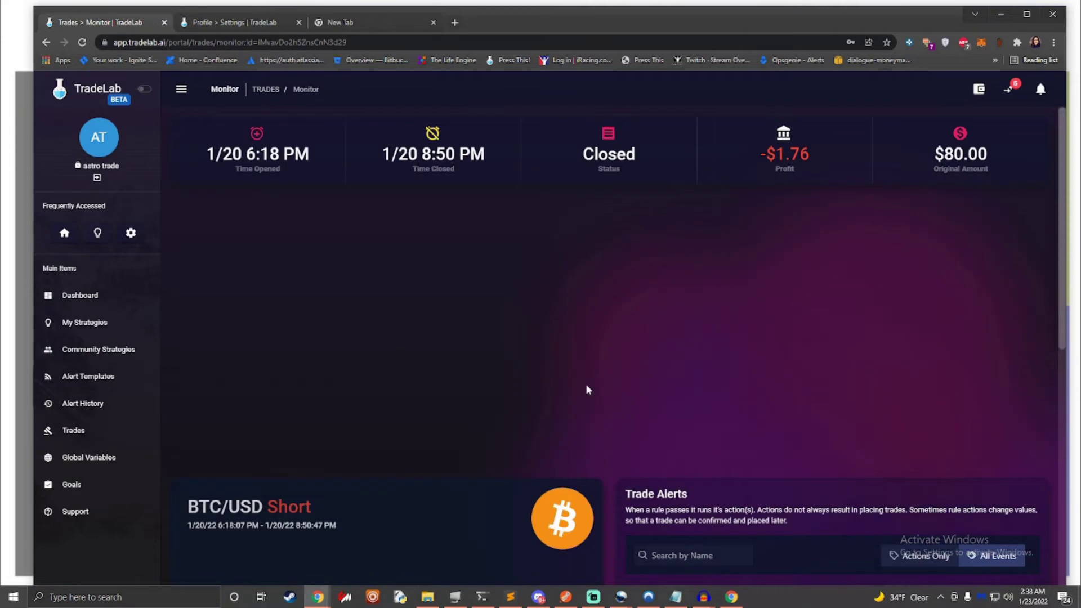
pyautogui.scroll(-3, 477, 362)
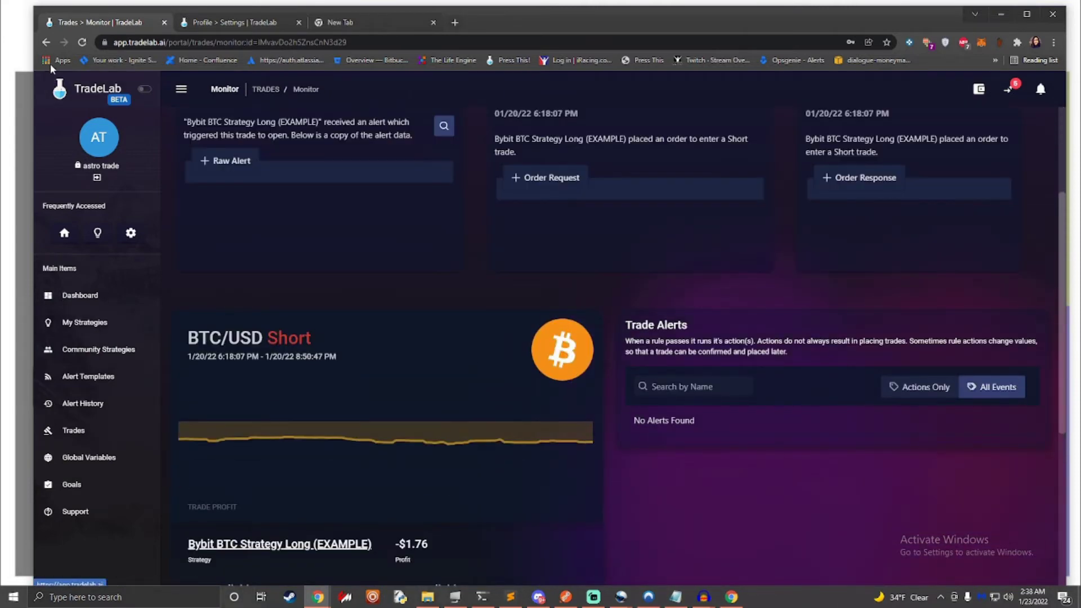
pyautogui.click(47, 43)
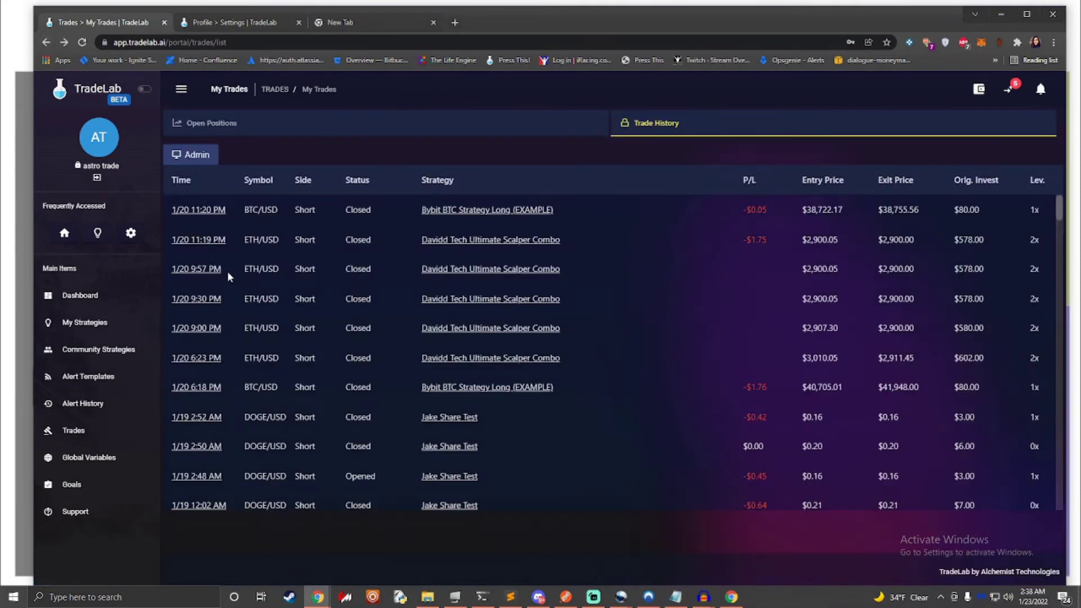
pyautogui.scroll(-5, 227, 264)
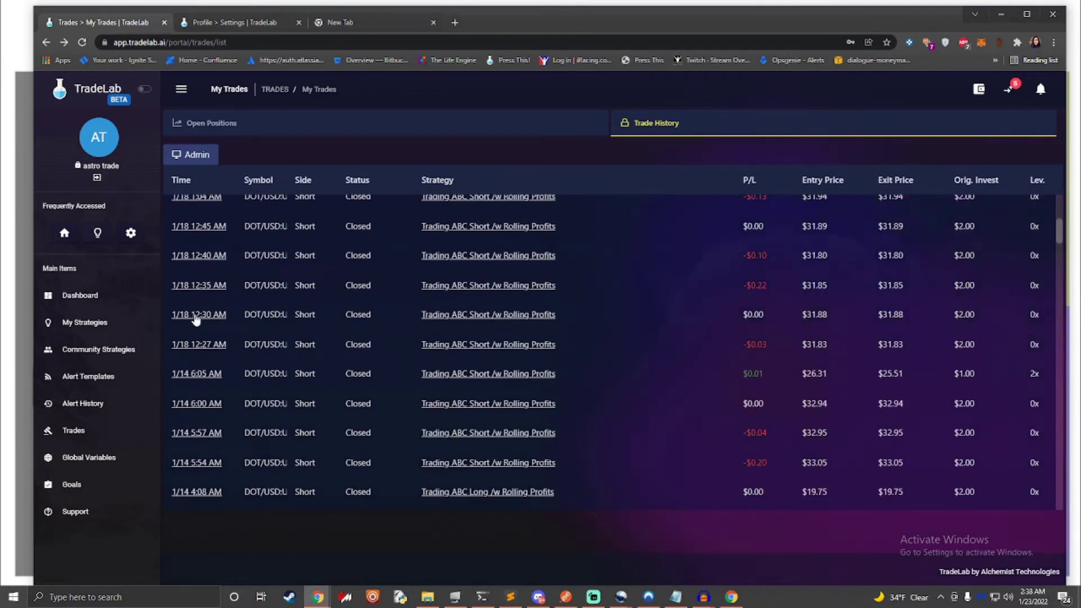
pyautogui.scroll(-2, 195, 319)
pyautogui.scroll(-1, 197, 316)
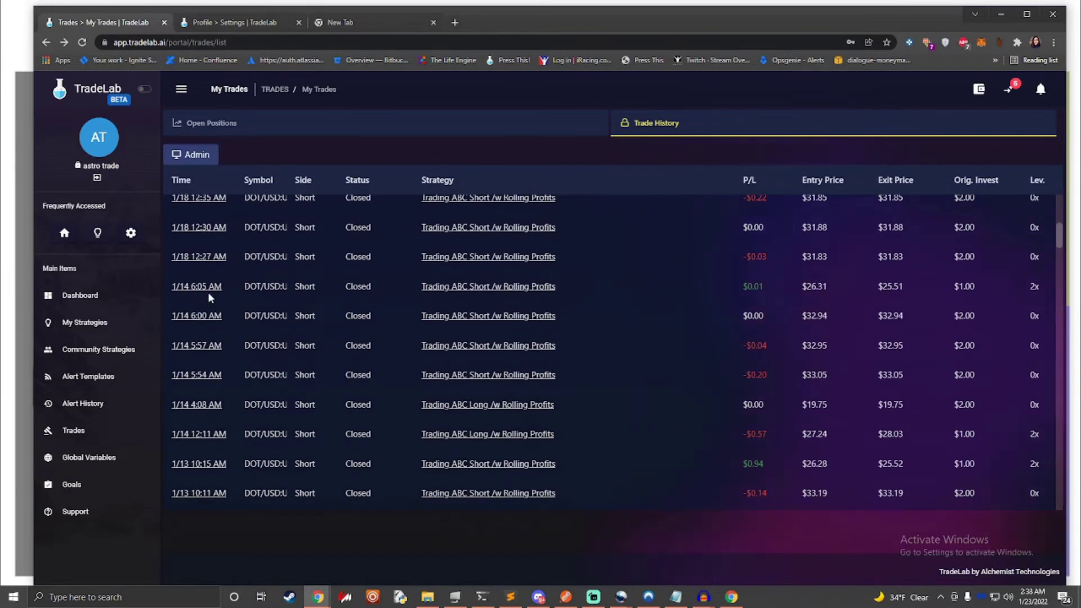
pyautogui.click(195, 258)
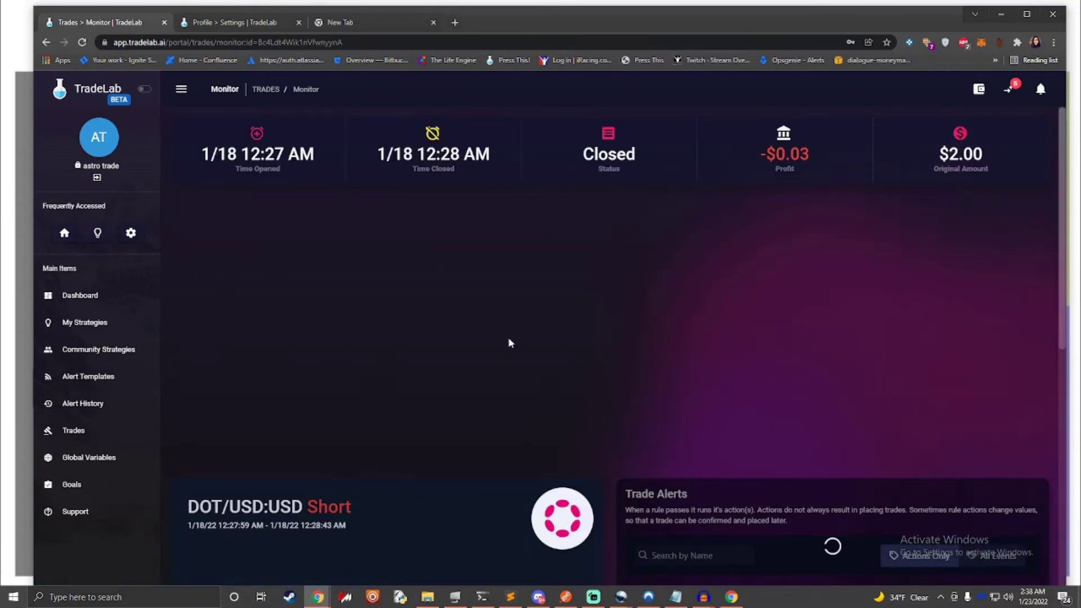
# Step: Expand the Stop Loss Rule to show its condition's expectation and reality and its actions
pyautogui.scroll(-2, 529, 352)
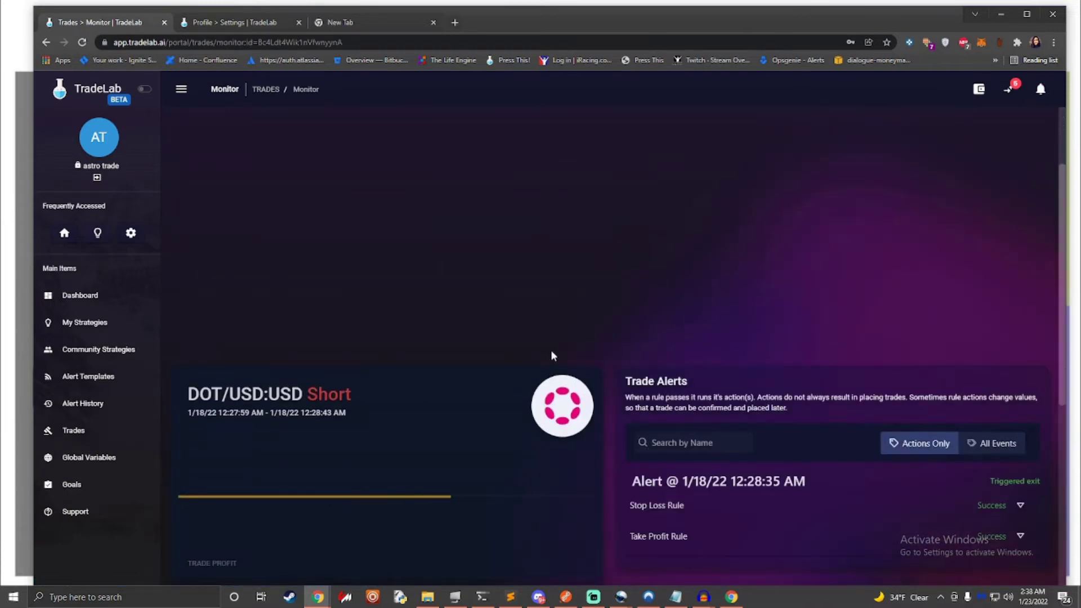
pyautogui.scroll(-3, 567, 355)
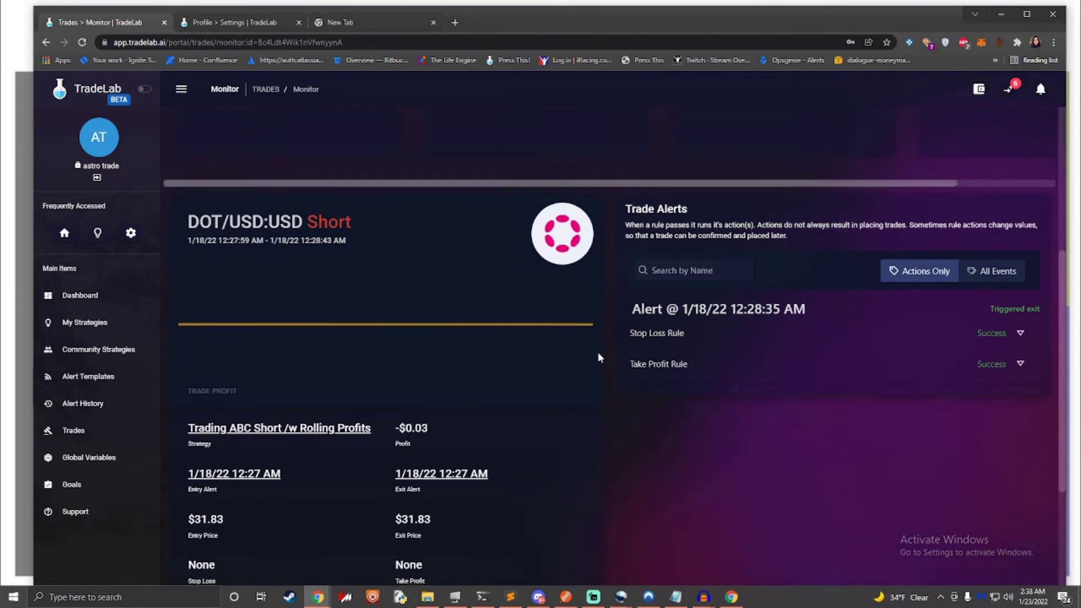
pyautogui.scroll(-1, 596, 351)
pyautogui.click(991, 284)
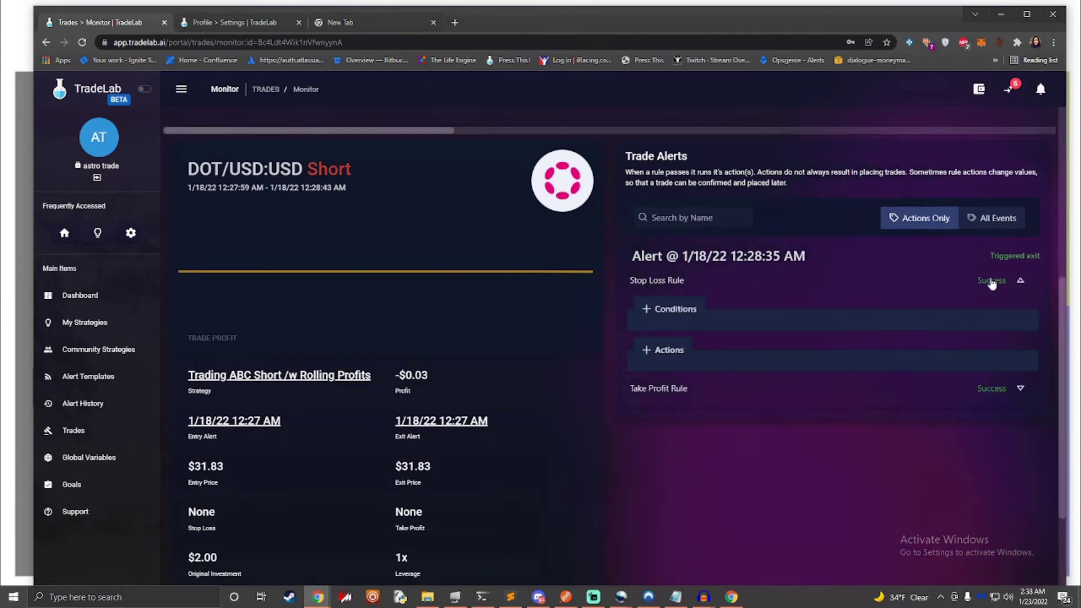
pyautogui.click(686, 310)
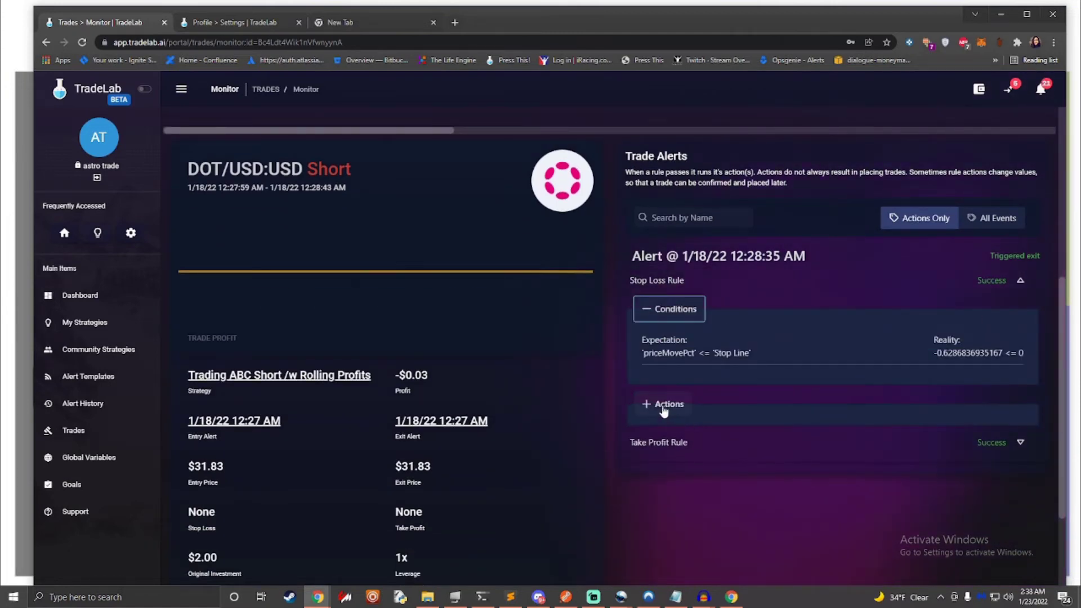
pyautogui.click(662, 405)
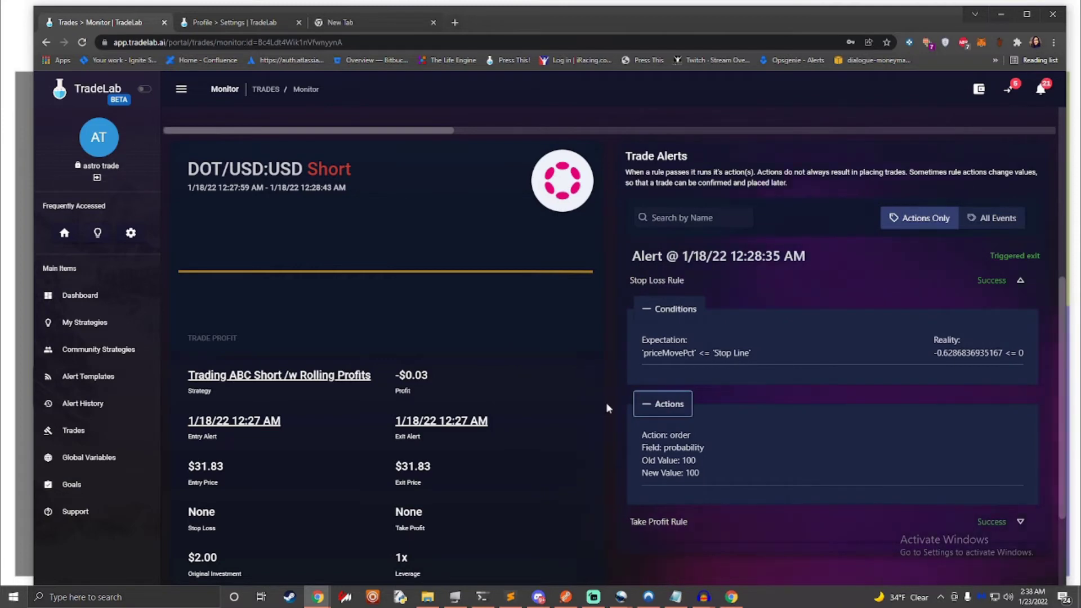
# Step: Expand the Take Profit Rule's condition and action details
pyautogui.scroll(-2, 606, 403)
pyautogui.click(981, 410)
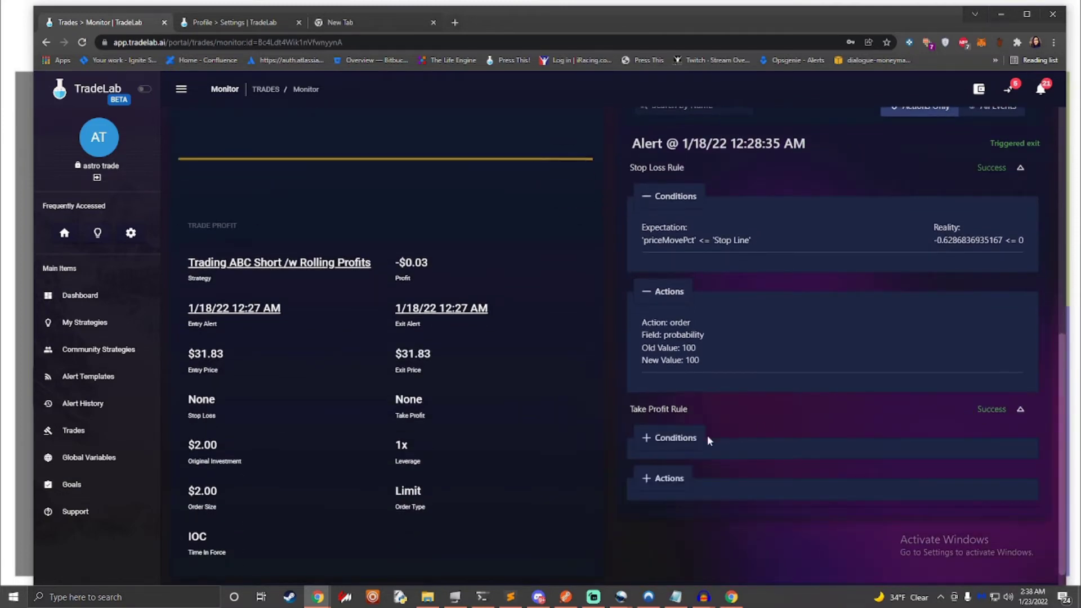
pyautogui.click(669, 442)
pyautogui.click(659, 538)
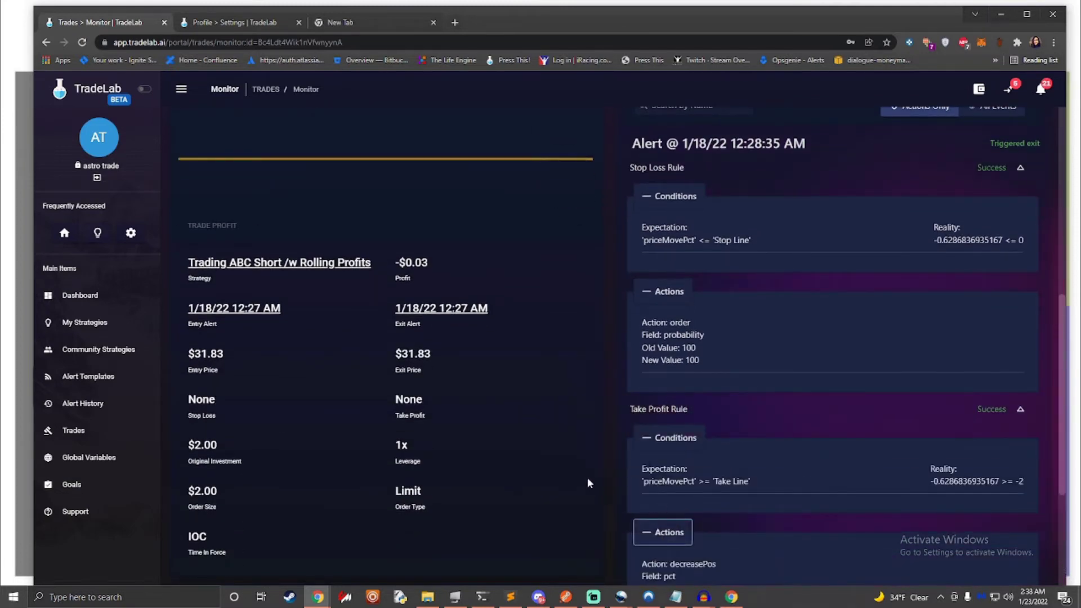
pyautogui.scroll(-2, 583, 468)
pyautogui.scroll(-2, 589, 470)
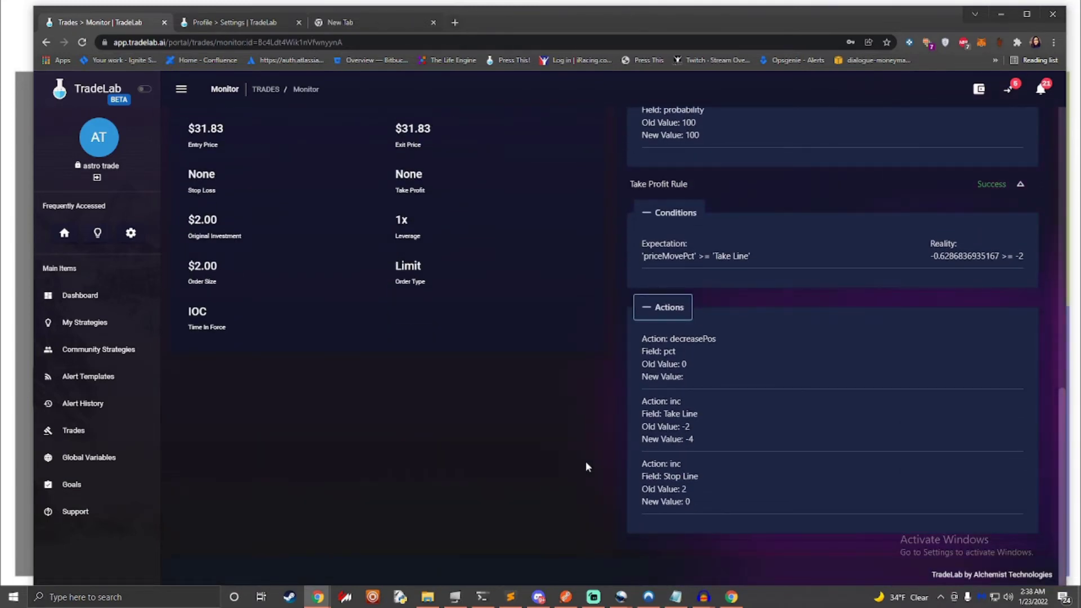
# Step: Reveal the Order Request data in the Trade Open Request Sent card
pyautogui.scroll(7, 586, 465)
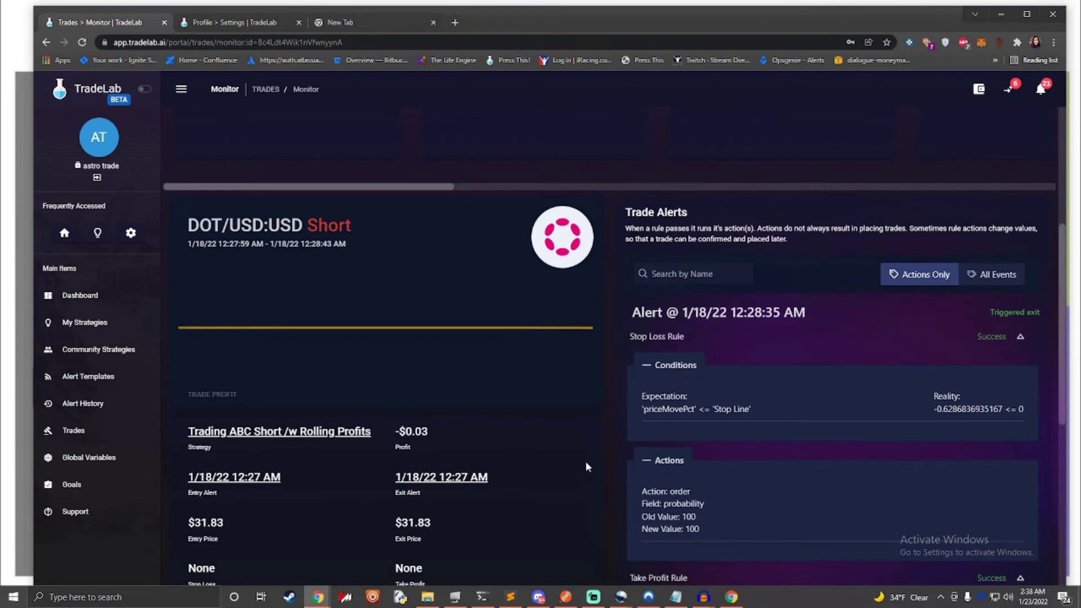
pyautogui.scroll(4, 586, 466)
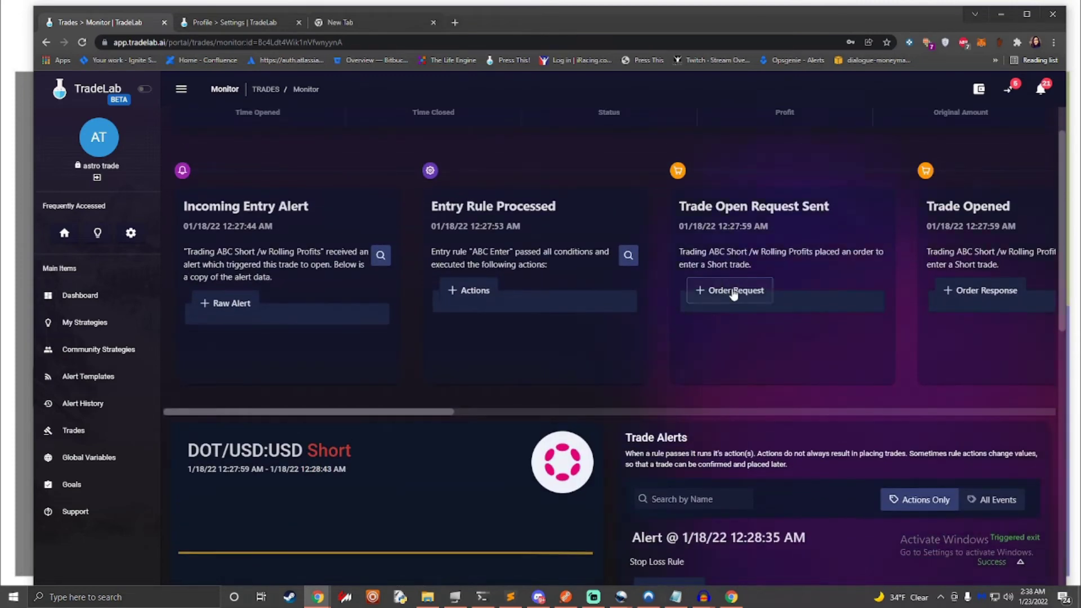
pyautogui.click(730, 289)
pyautogui.scroll(-3, 752, 306)
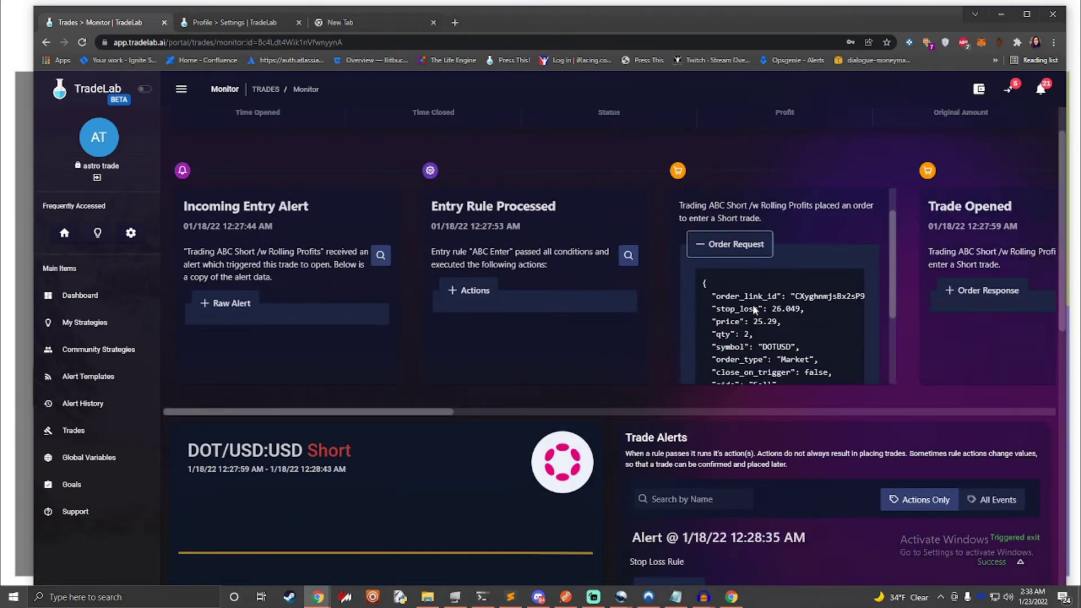
pyautogui.scroll(2, 771, 307)
pyautogui.scroll(1, 772, 306)
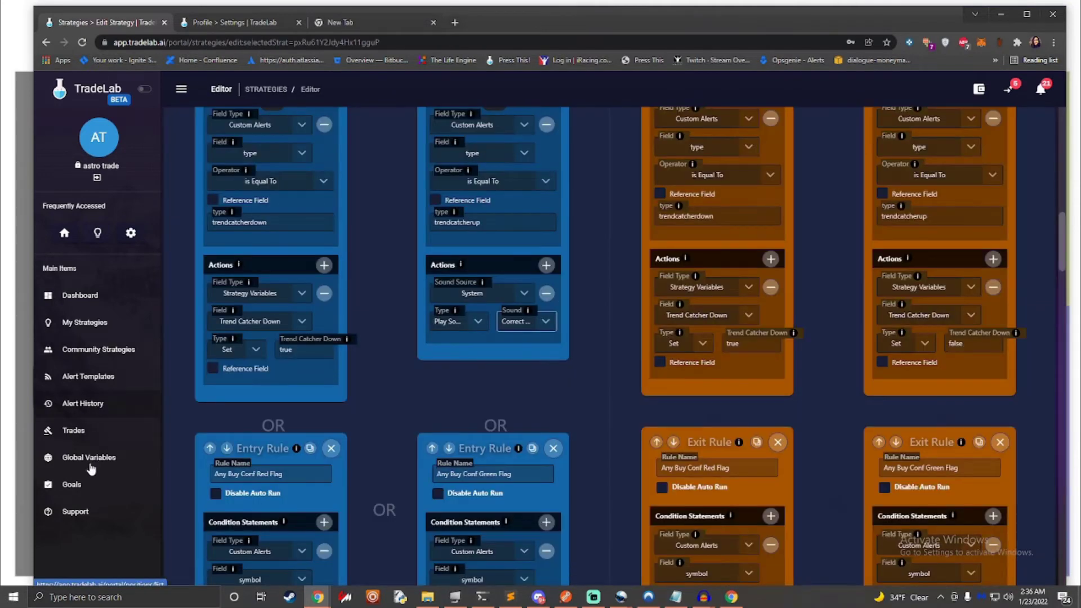
# Step: Add a goal named 'Buy a new car' with a $20,000 target and save it
pyautogui.click(71, 483)
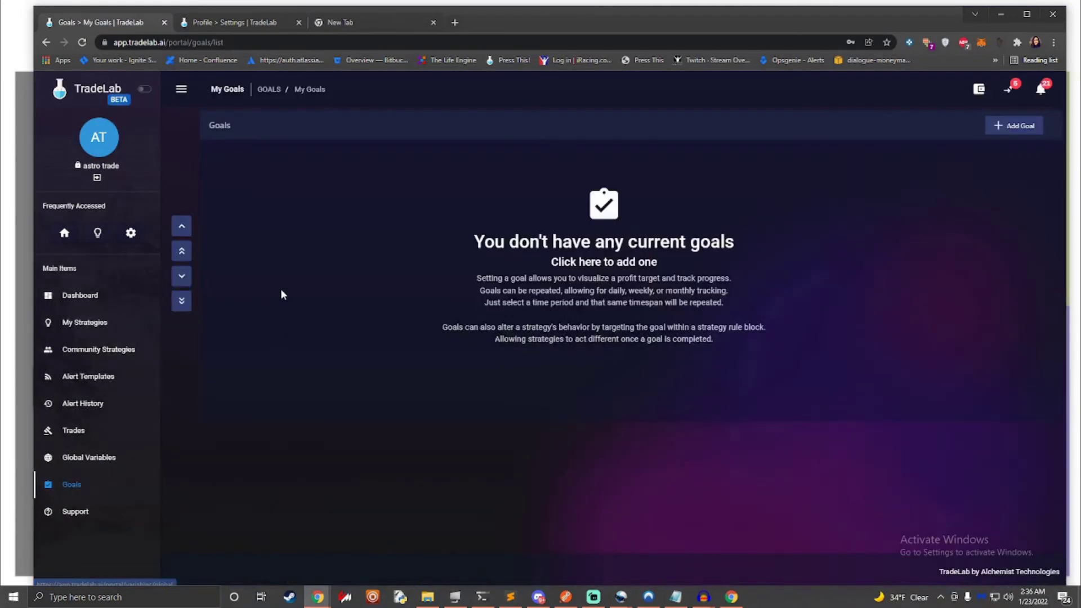
pyautogui.click(1014, 125)
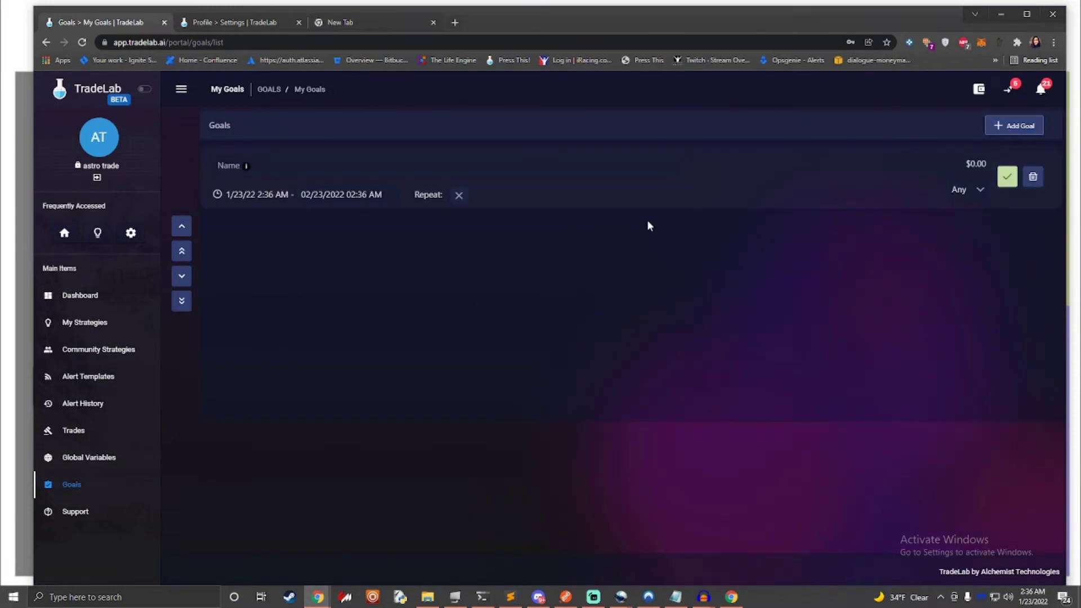
pyautogui.click(450, 165)
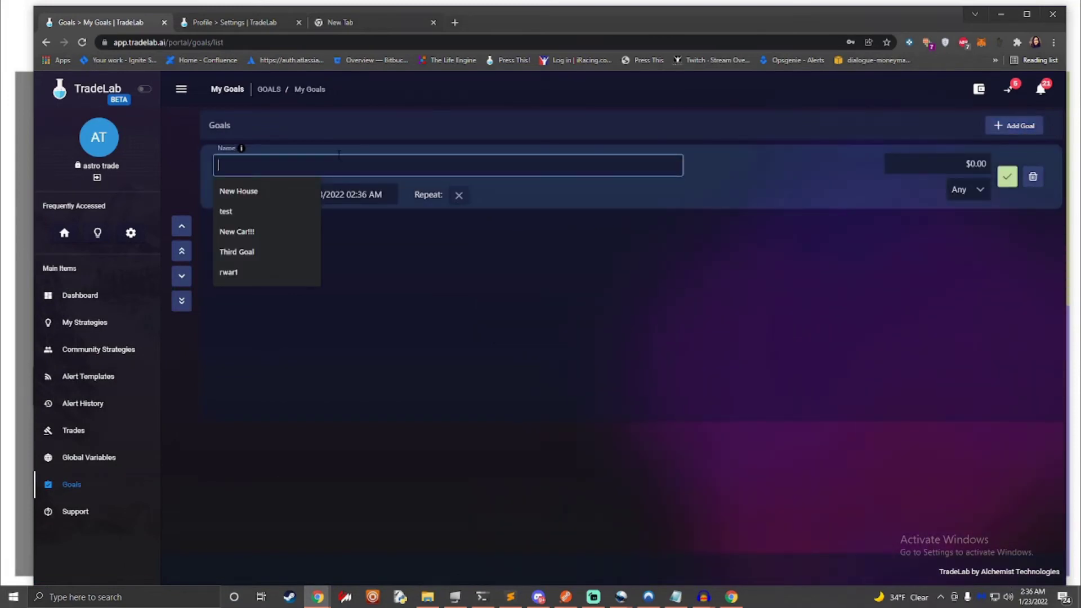
pyautogui.write('Buy a new c')
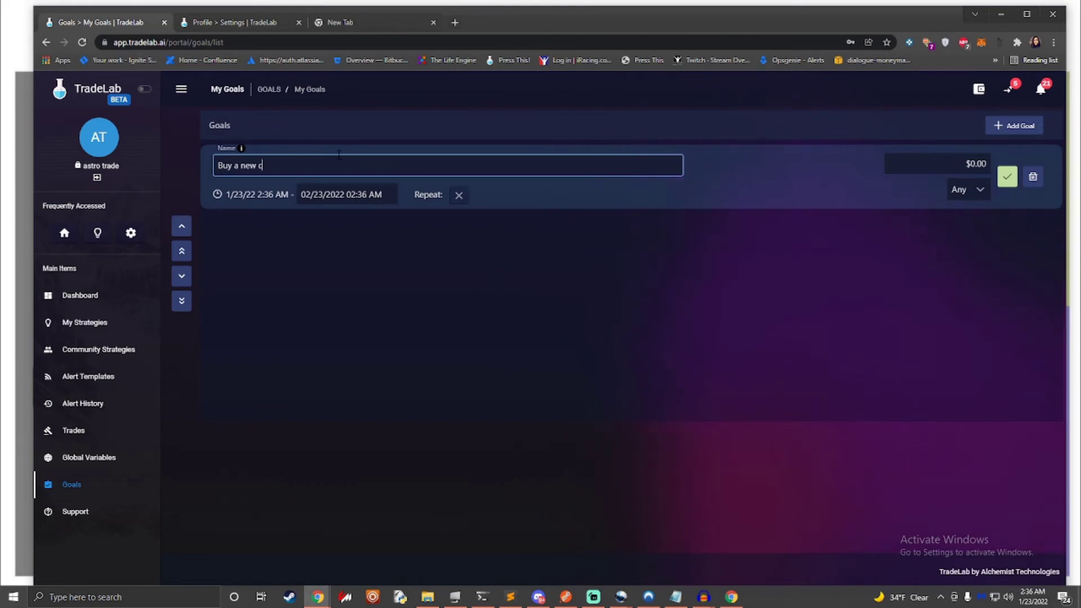
pyautogui.write('ar')
pyautogui.click(969, 163)
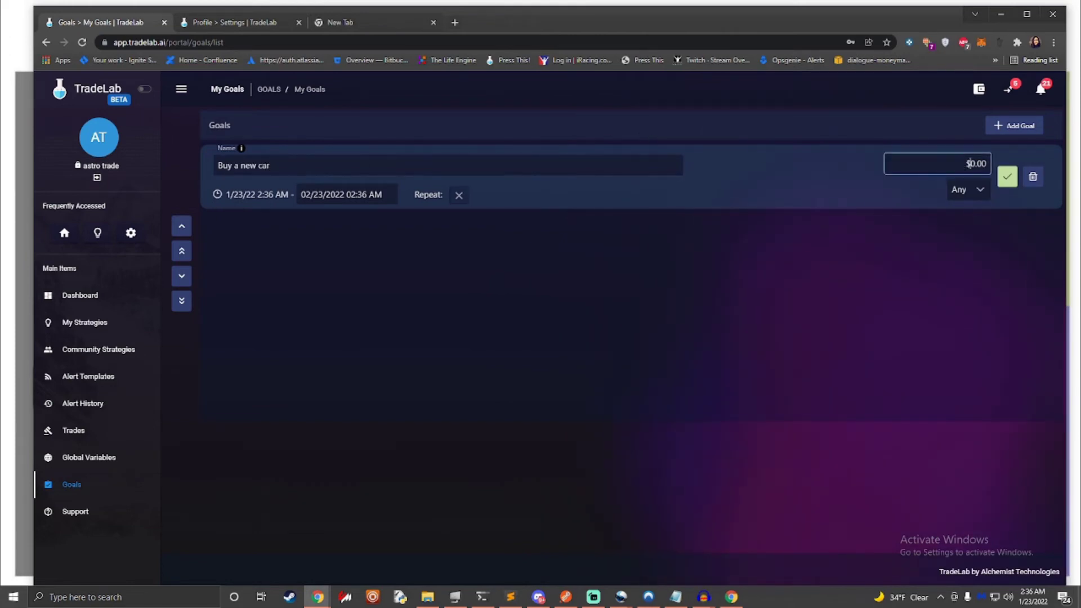
pyautogui.write('200000')
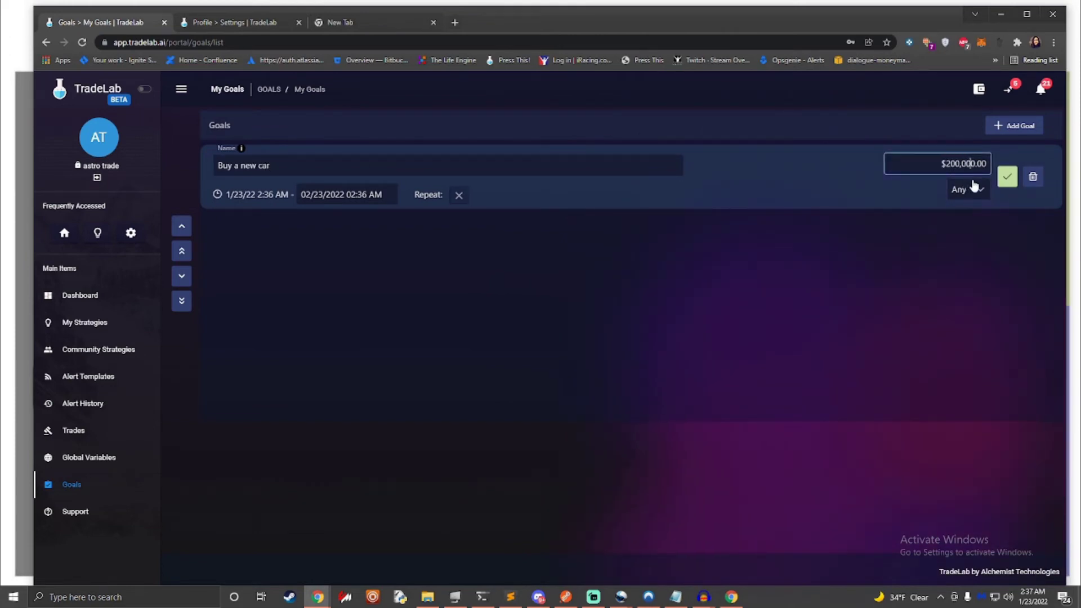
pyautogui.press('BackSpace')
pyautogui.click(1007, 177)
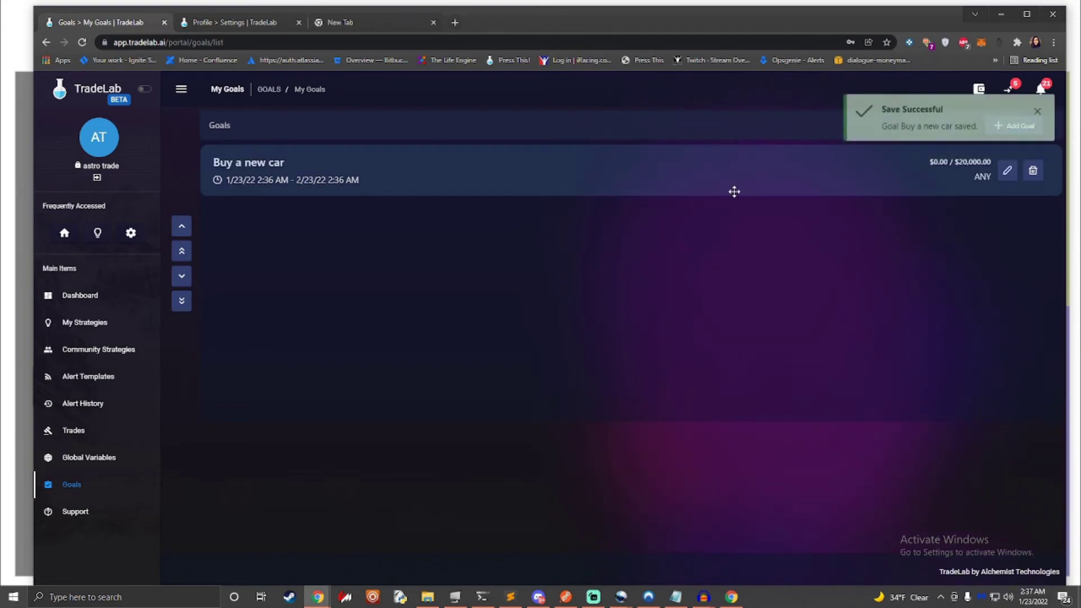
pyautogui.click(77, 295)
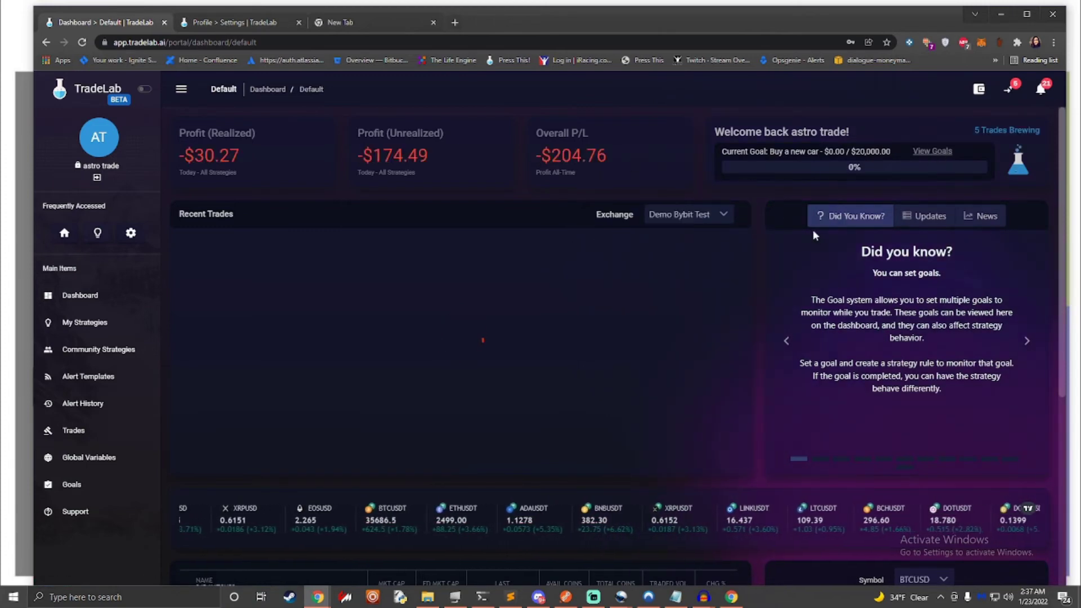
# Step: Check the dashboard's Updates and BTCUSD News timeline, then go to Global Variables
pyautogui.click(901, 219)
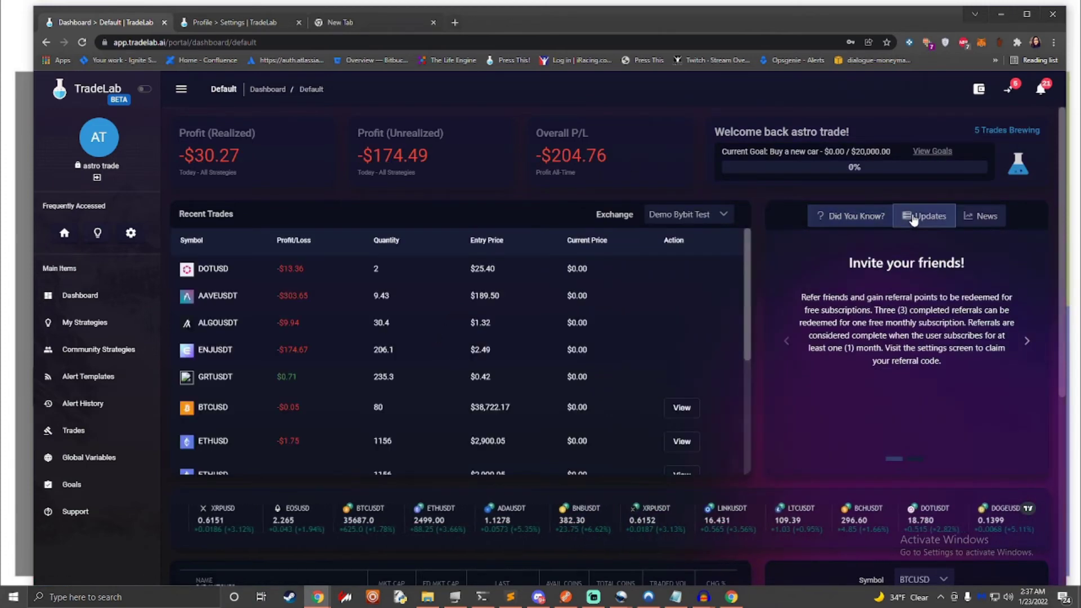
pyautogui.click(990, 218)
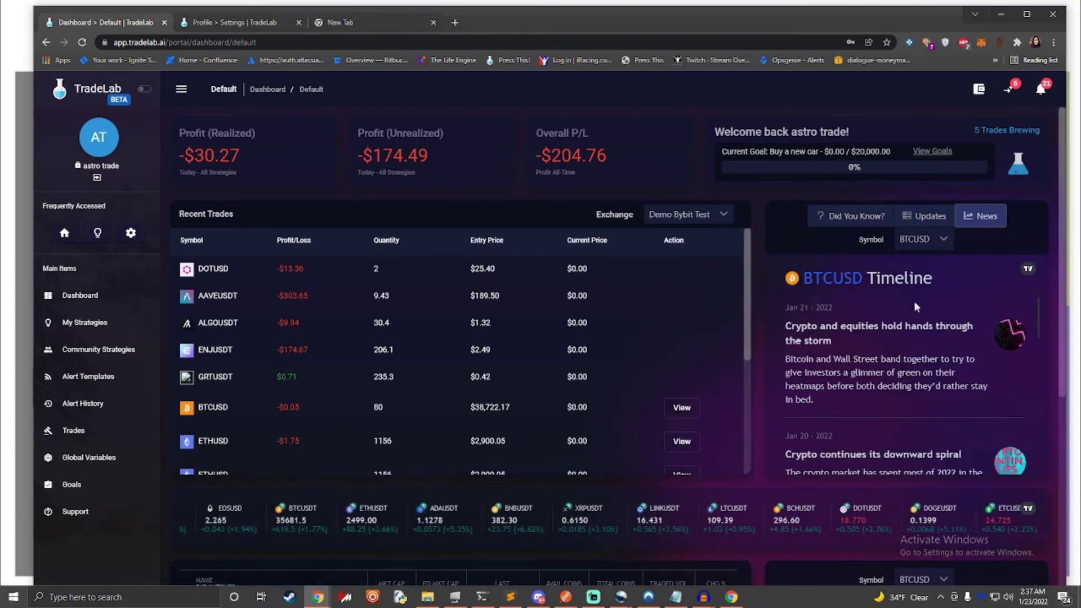
pyautogui.scroll(-8, 911, 315)
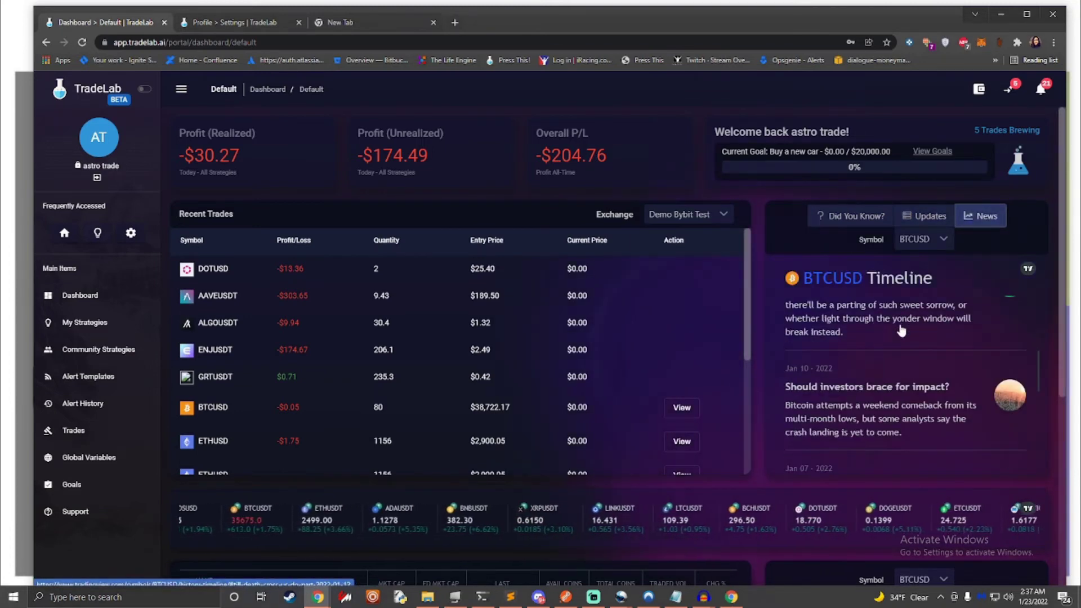
pyautogui.scroll(-3, 901, 332)
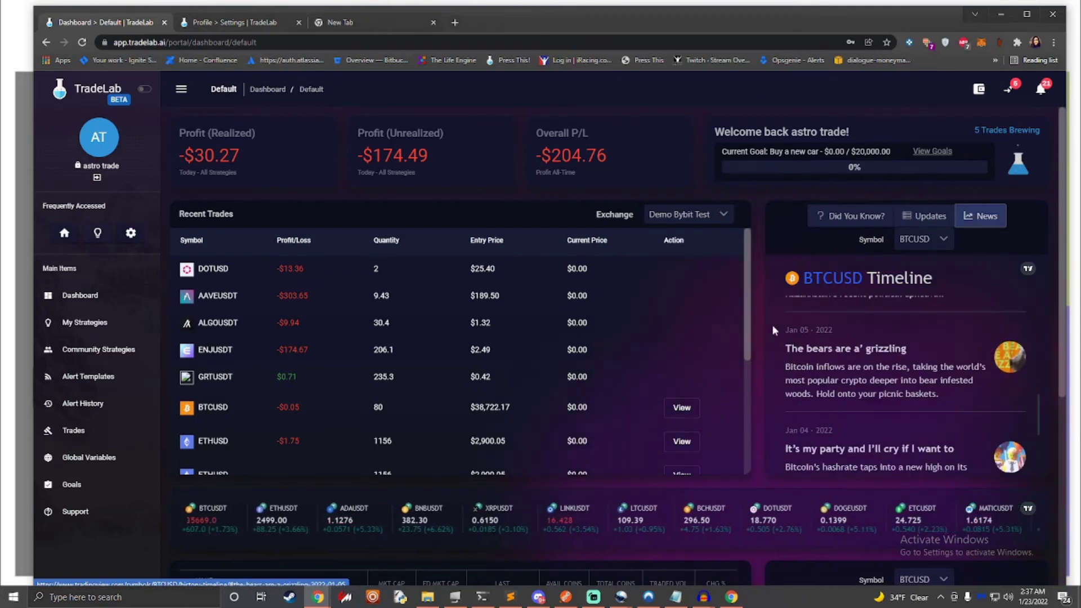
pyautogui.scroll(-2, 494, 380)
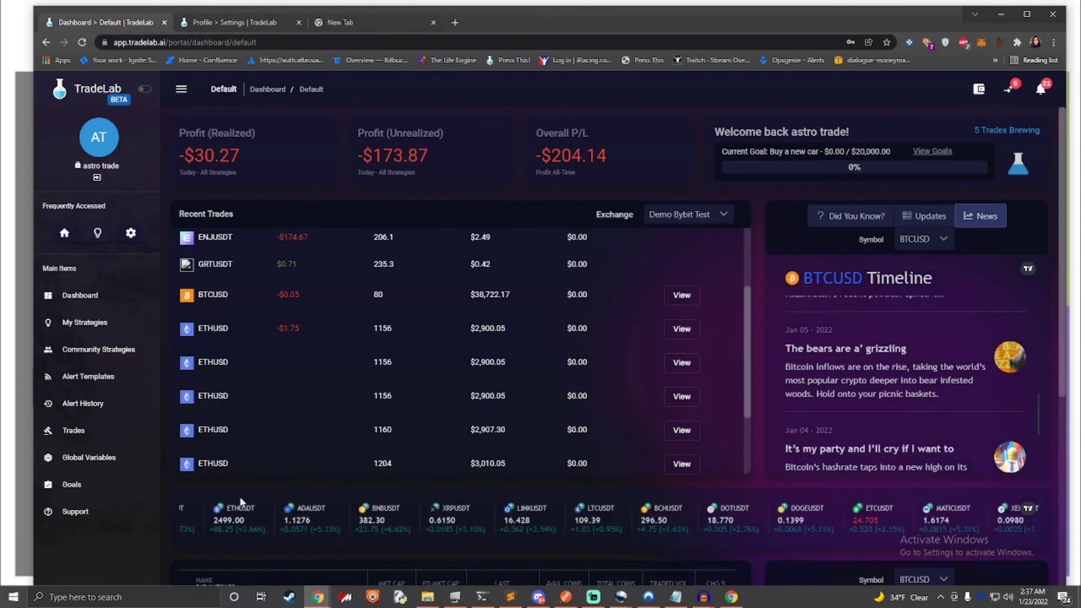
pyautogui.click(83, 461)
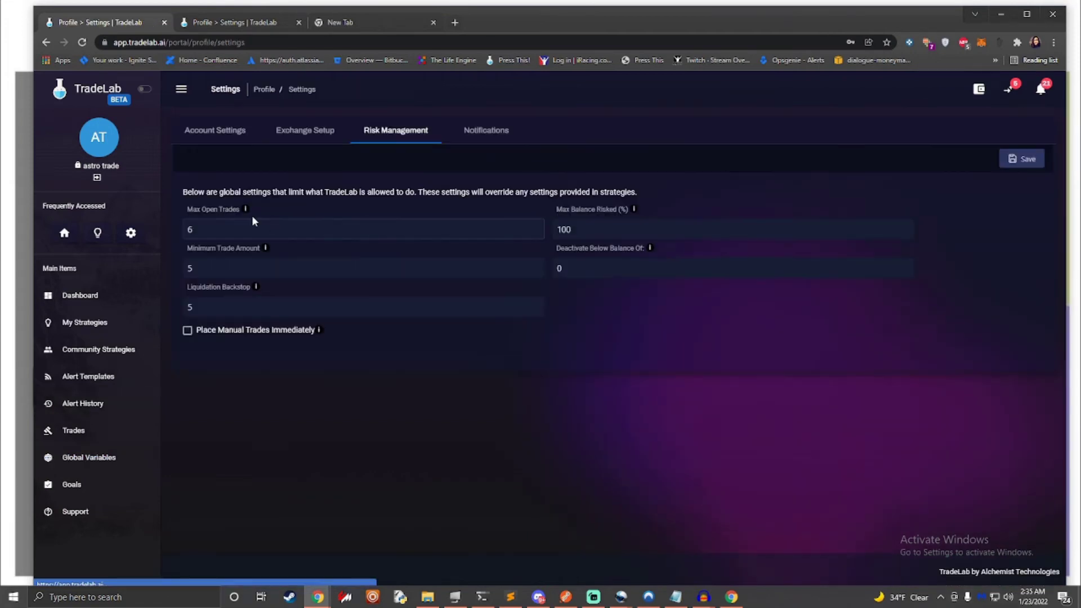
# Step: Read the info tips for Max Open Trades, Minimum Trade Amount and Liquidation Backstop
pyautogui.moveTo(246, 211)
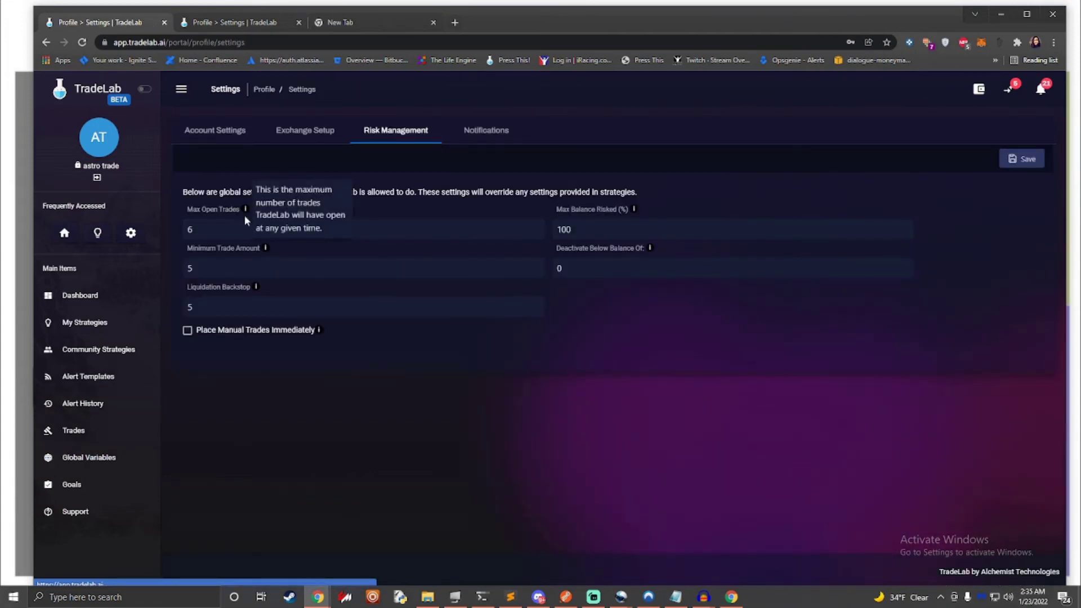
pyautogui.moveTo(265, 250)
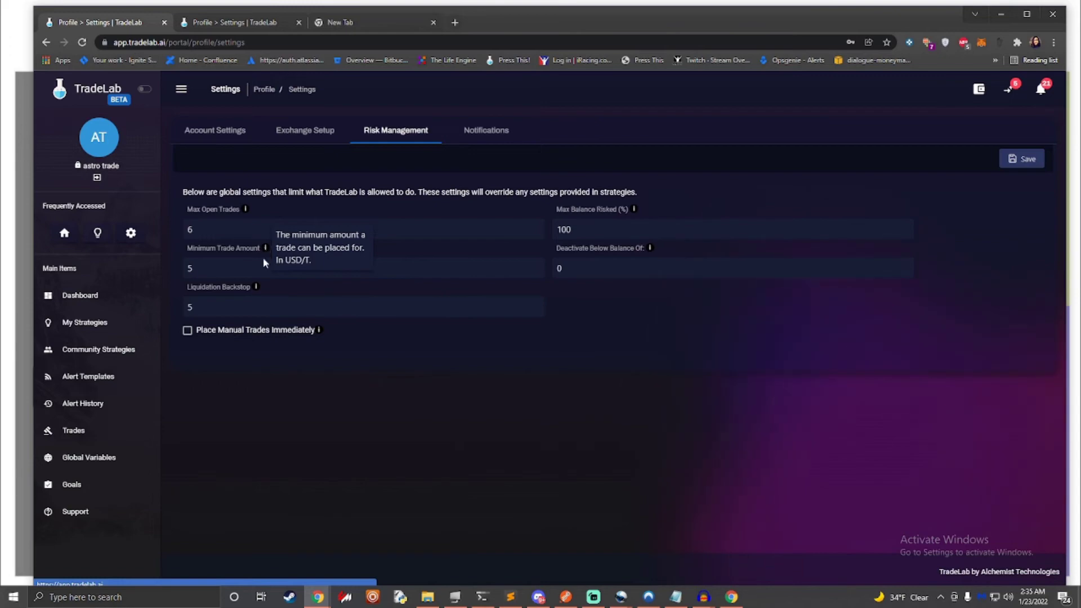
pyautogui.moveTo(257, 289)
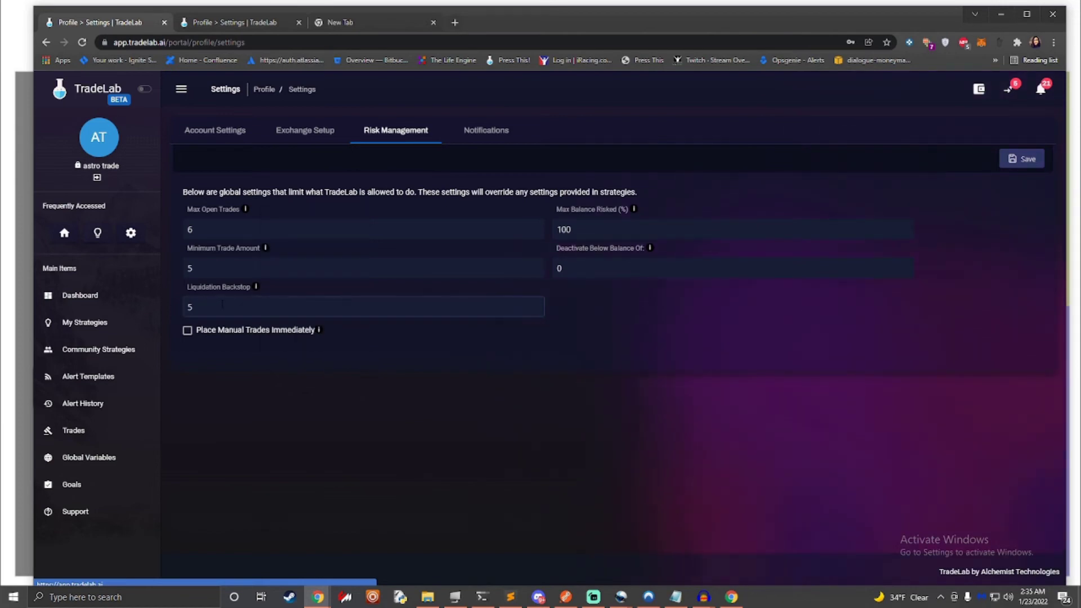
# Step: Enable fun sounds and browse the Open Notification Sound list without picking one
pyautogui.click(478, 136)
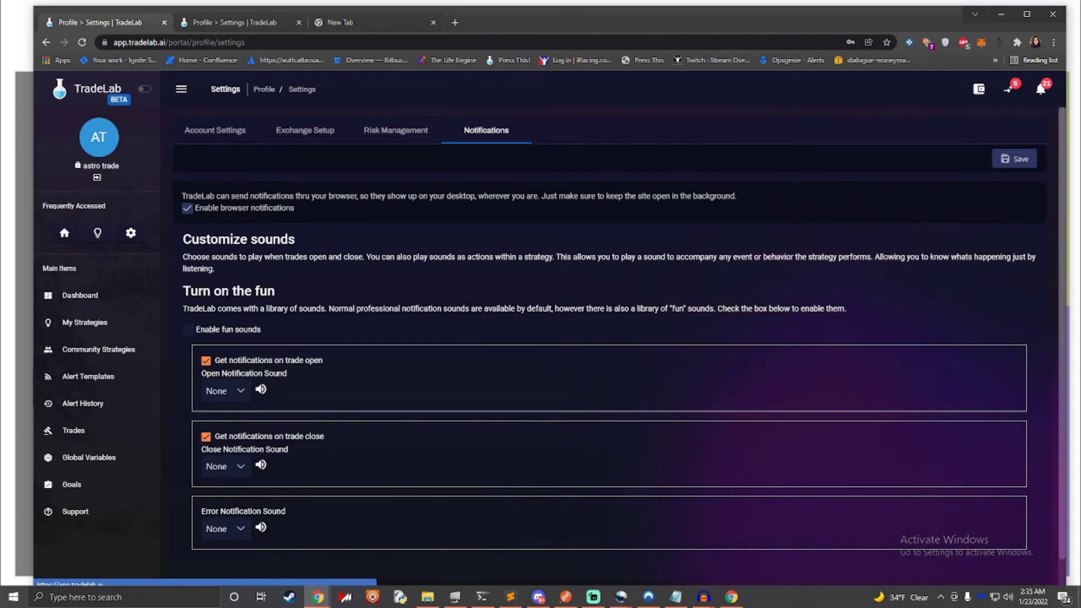
pyautogui.click(242, 392)
pyautogui.scroll(-4, 264, 447)
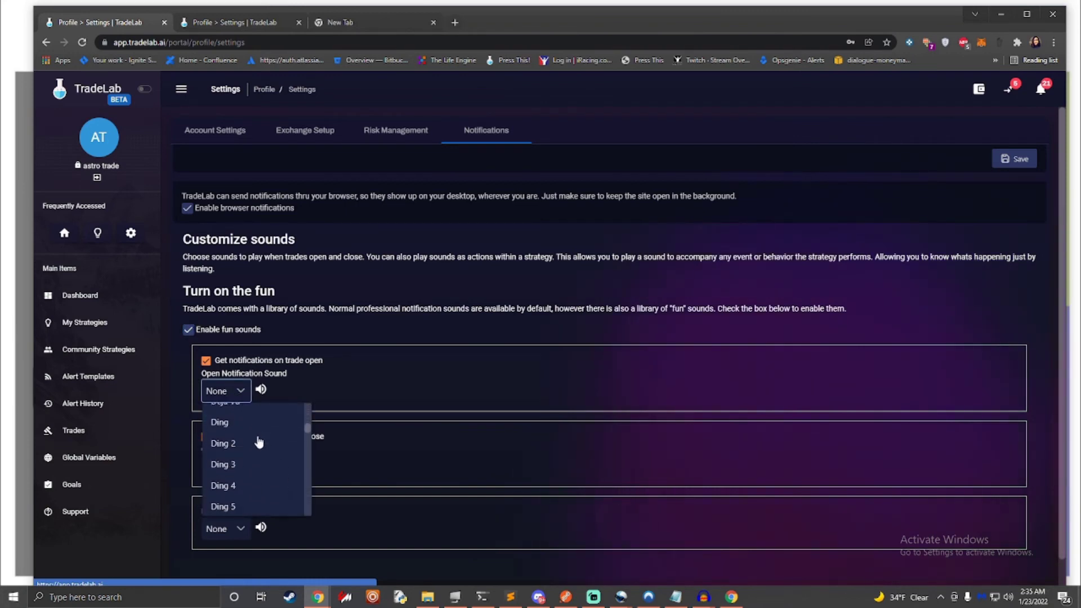
pyautogui.scroll(-10, 256, 447)
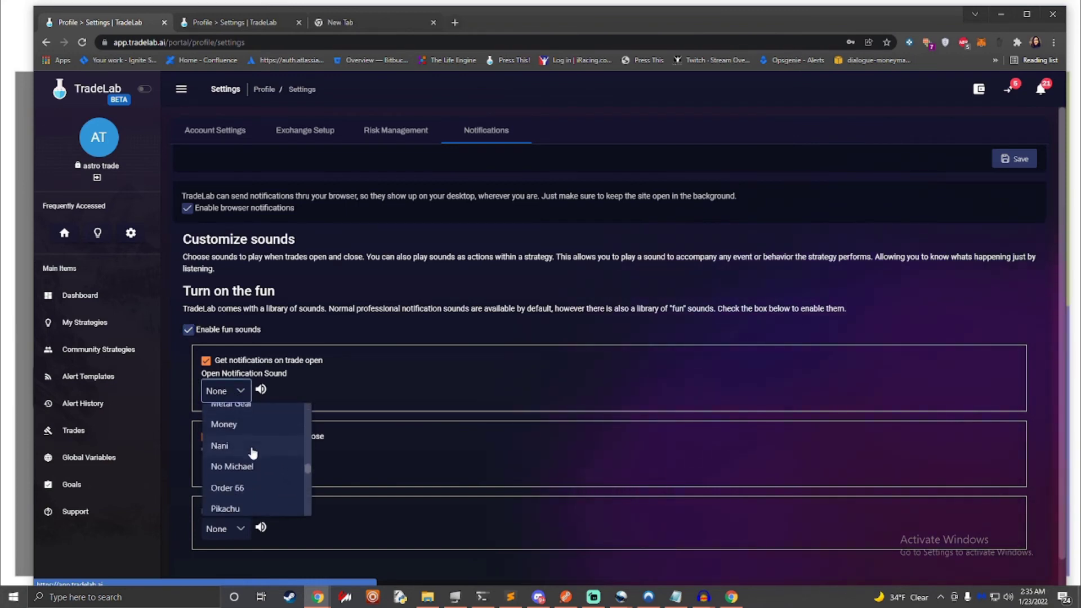
pyautogui.scroll(-10, 252, 453)
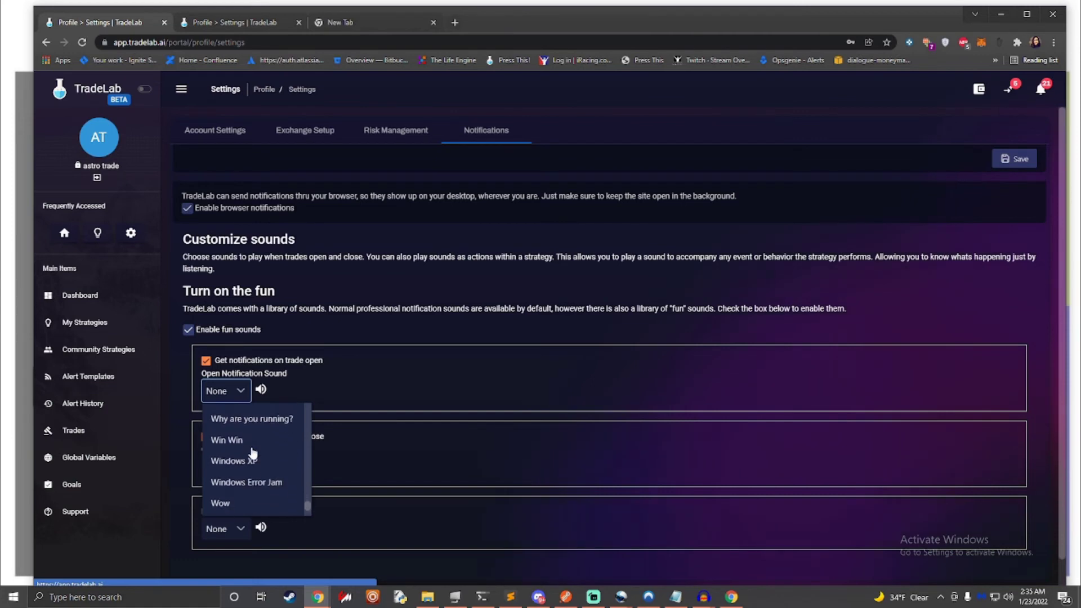
pyautogui.click(346, 374)
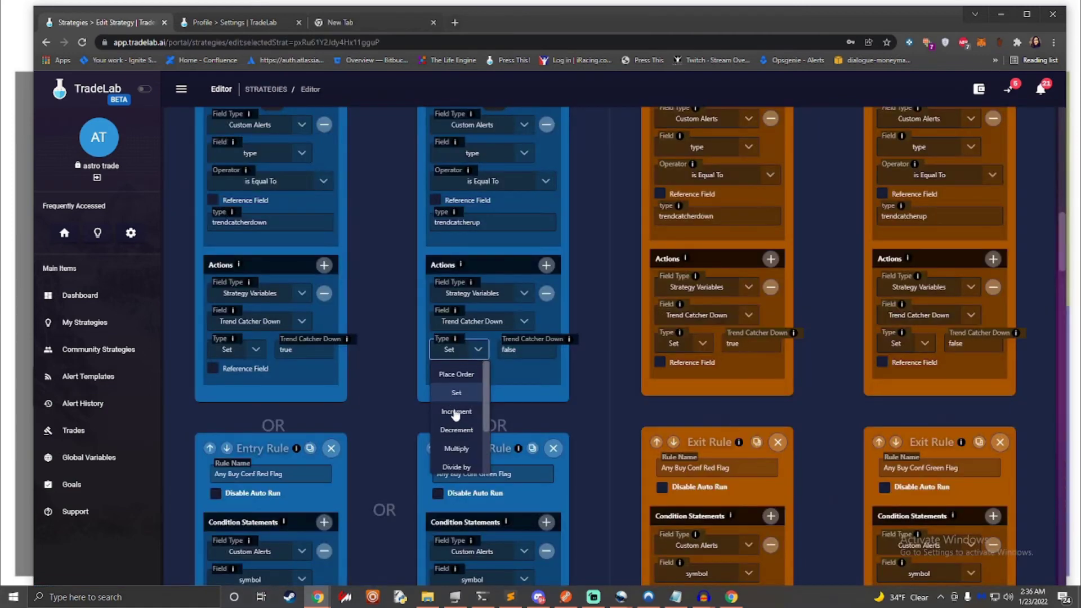
# Step: Make the entry rule's action Play Sound with System as the source, then browse the System sounds
pyautogui.scroll(-2, 456, 414)
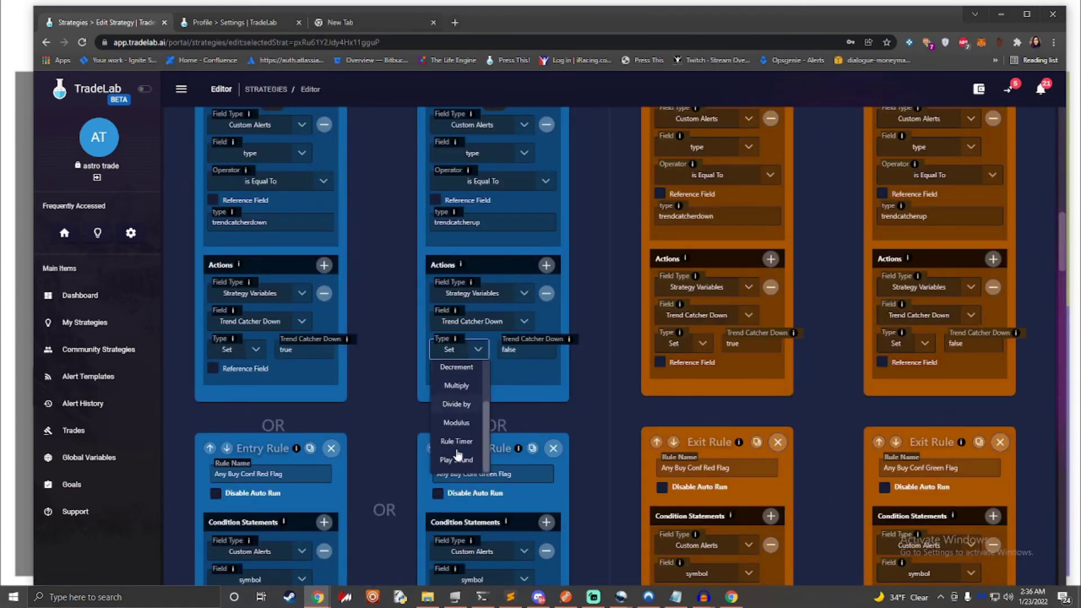
pyautogui.click(456, 460)
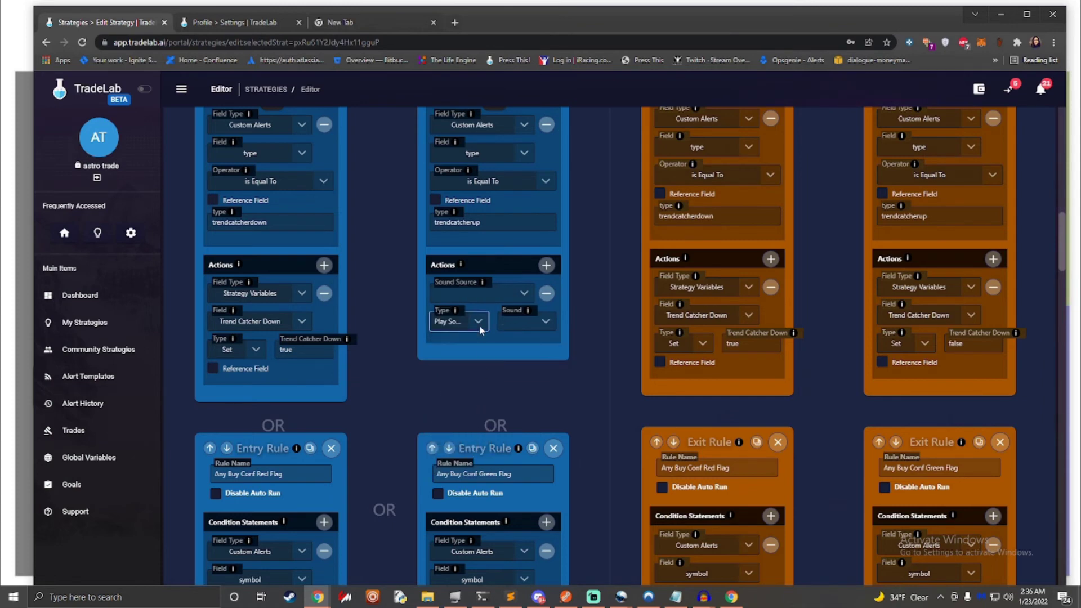
pyautogui.click(485, 299)
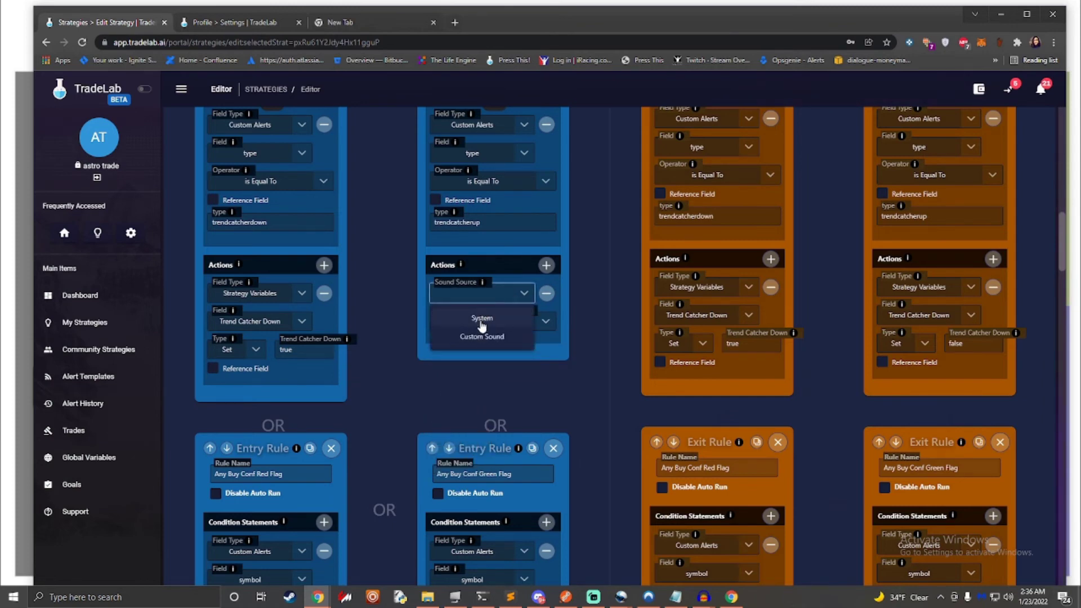
pyautogui.click(476, 319)
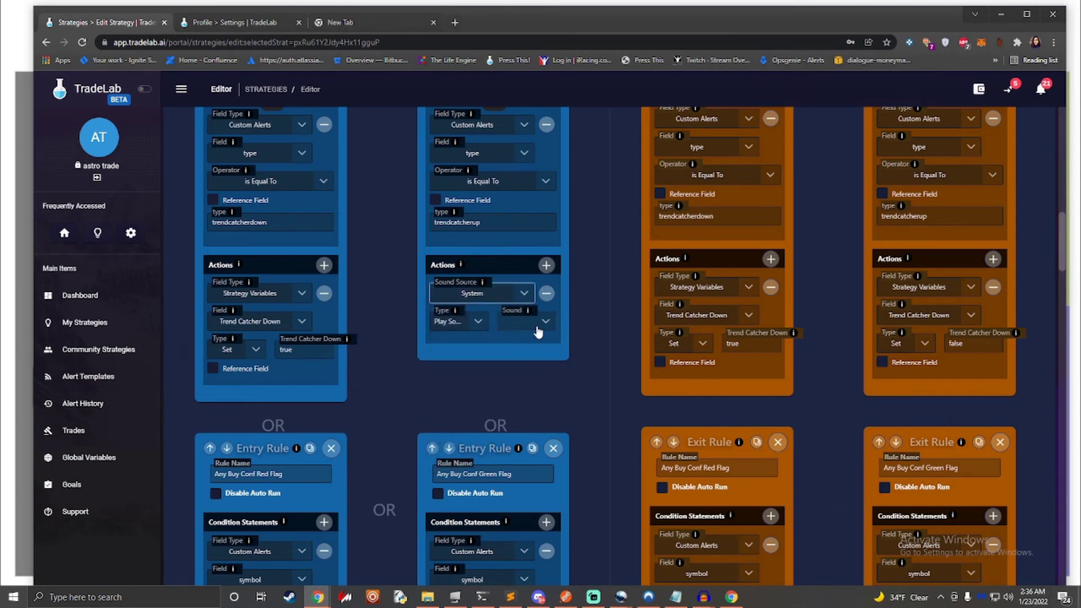
pyautogui.click(537, 332)
pyautogui.scroll(-1, 523, 375)
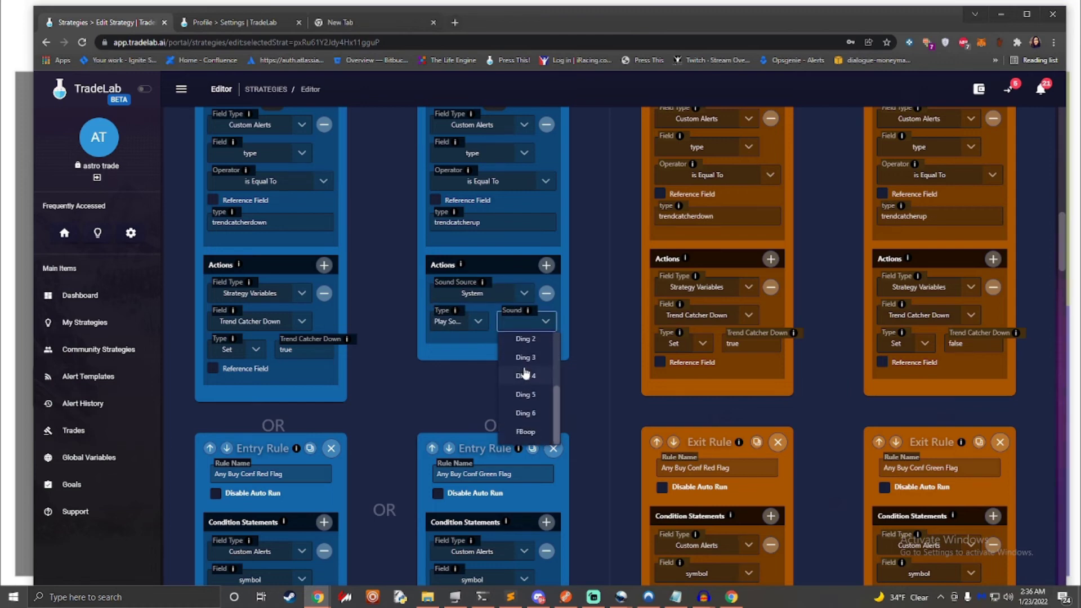
pyautogui.scroll(2, 524, 374)
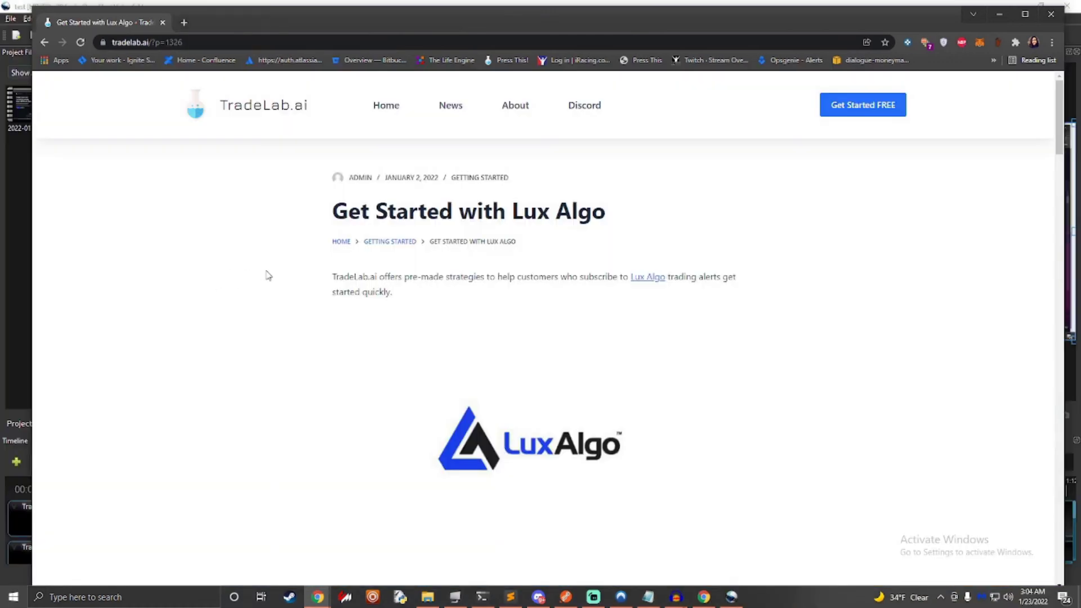
# Step: Read through the Get Started with Lux Algo guide and return to its top
pyautogui.scroll(-10, 268, 275)
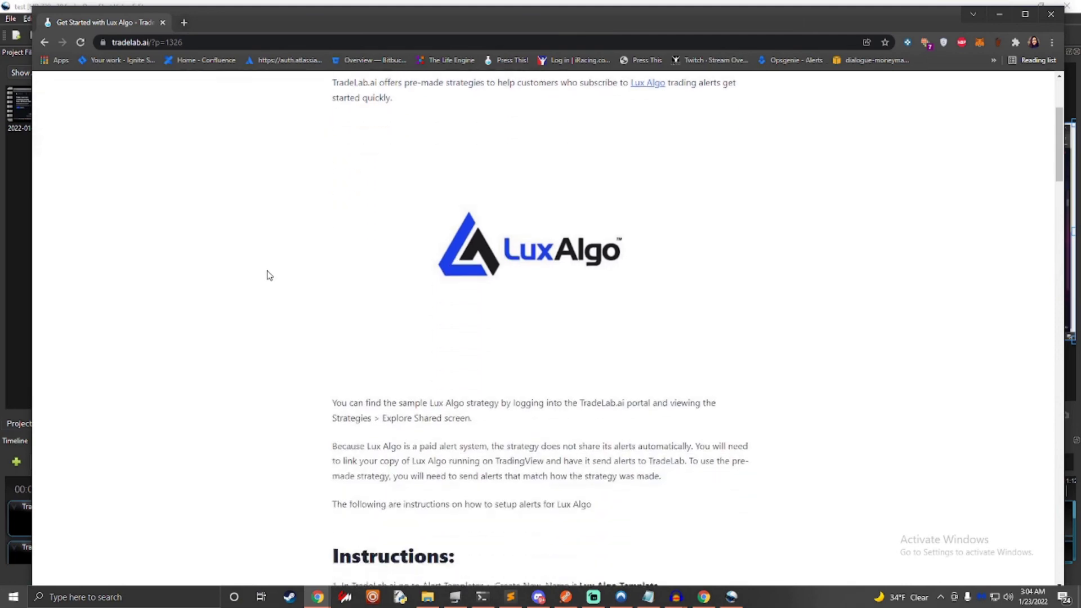
pyautogui.scroll(-10, 268, 274)
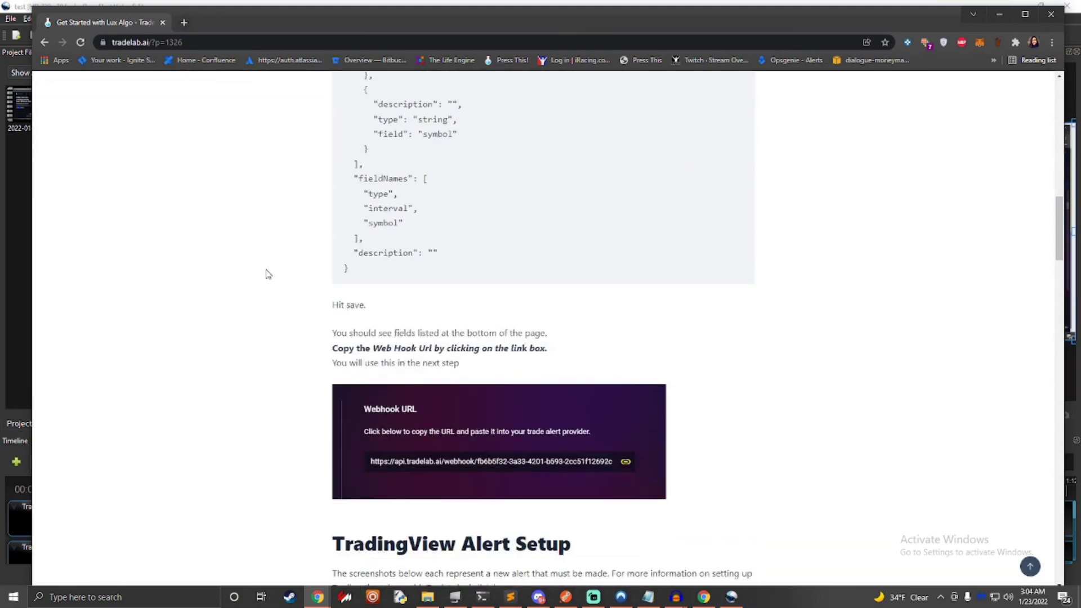
pyautogui.scroll(-10, 268, 274)
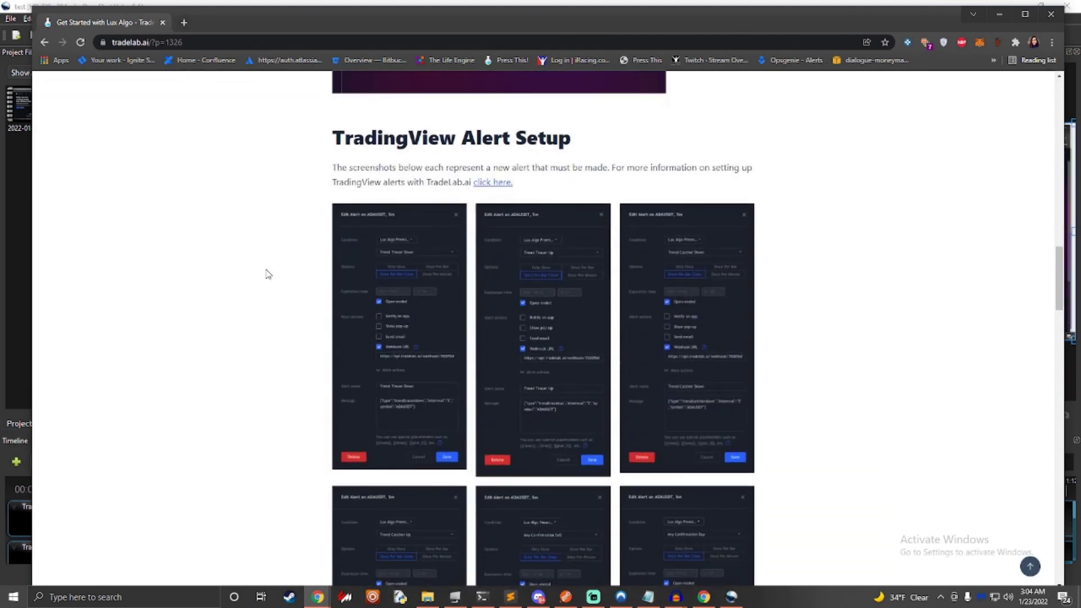
pyautogui.scroll(-10, 268, 274)
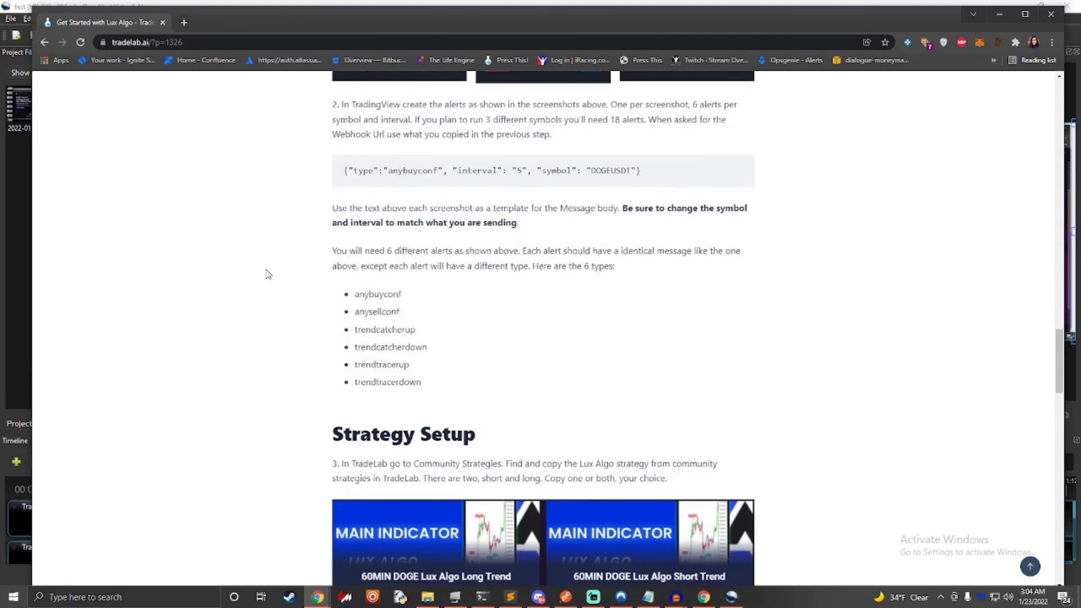
pyautogui.scroll(-10, 268, 274)
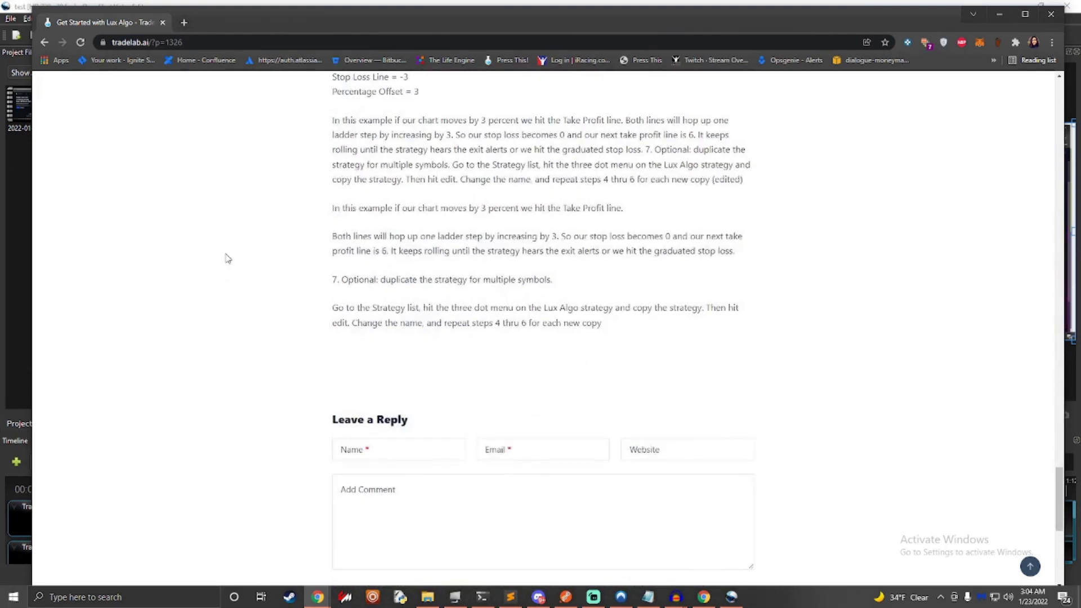
pyautogui.moveTo(1058, 507); pyautogui.dragTo(1001, 107)
# Step: Browse the Getting Started category of articles
pyautogui.click(474, 179)
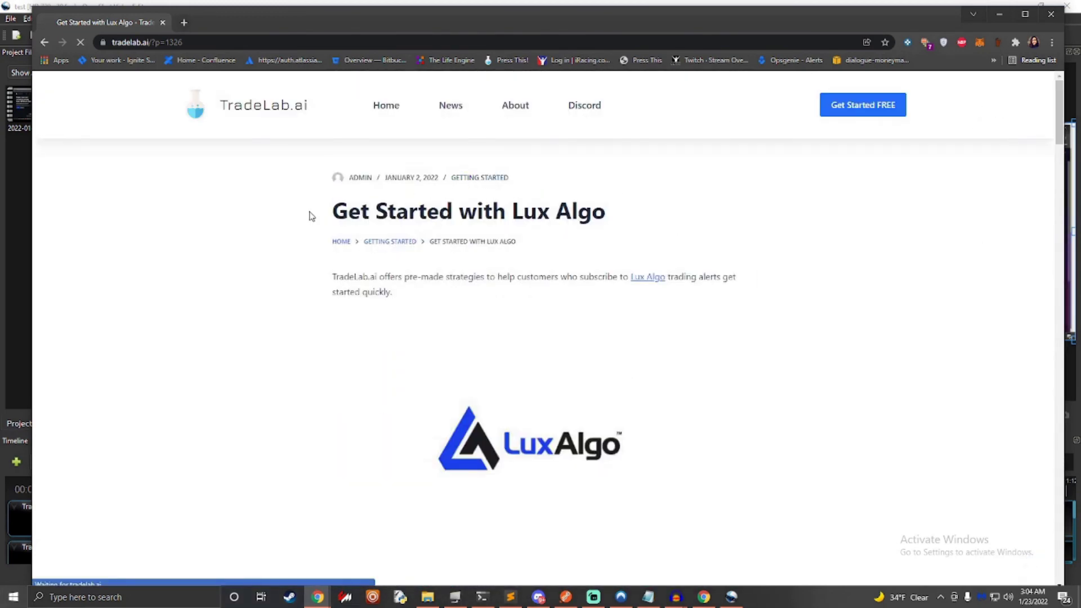
pyautogui.scroll(-2, 141, 272)
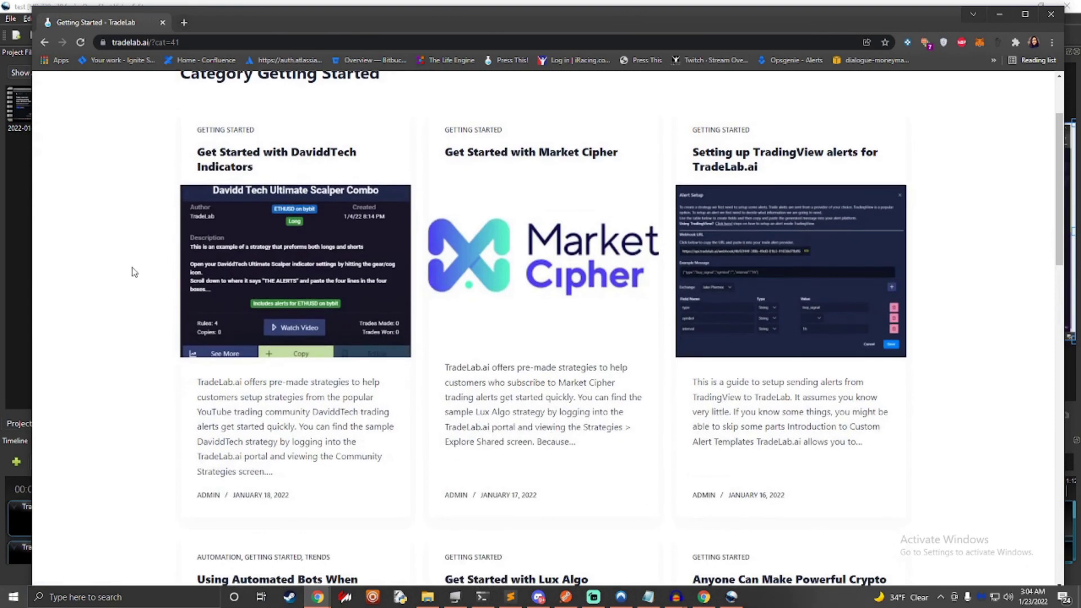
pyautogui.scroll(-7, 135, 272)
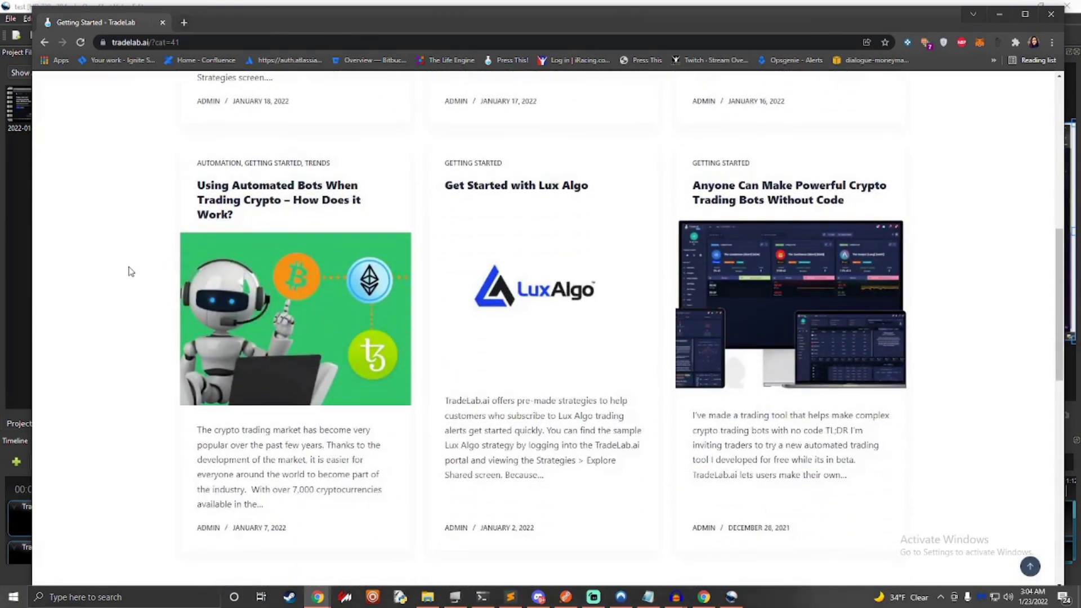
pyautogui.scroll(-7, 130, 271)
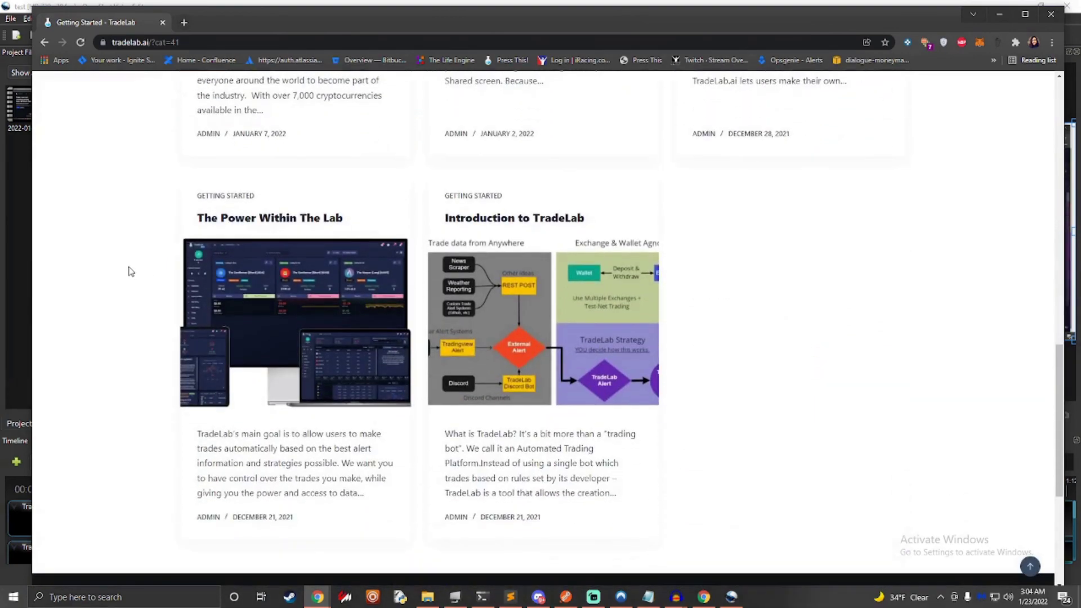
pyautogui.scroll(3, 130, 271)
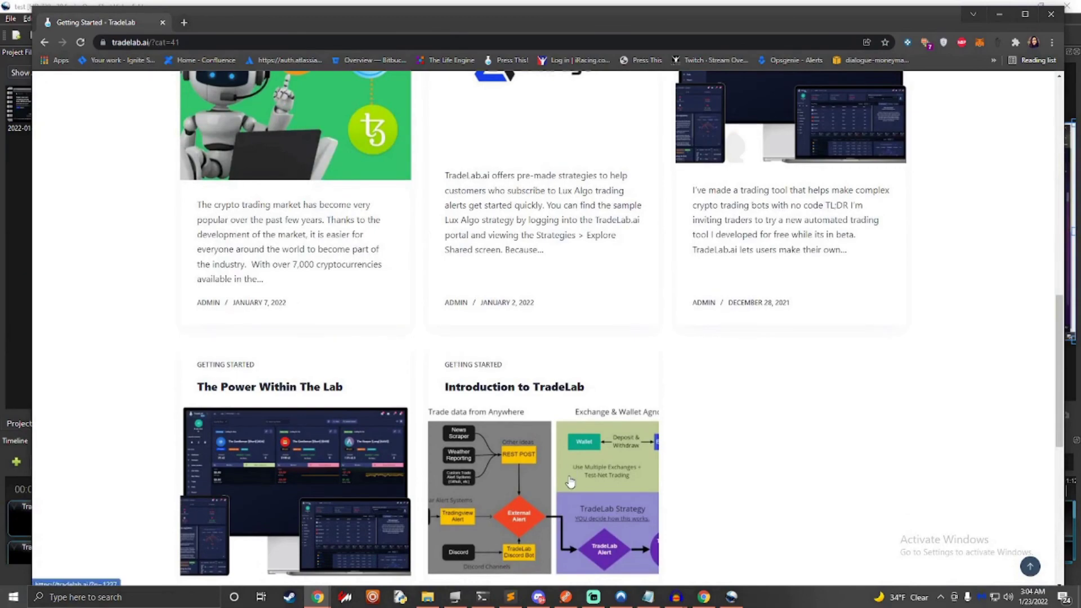
pyautogui.scroll(4, 538, 472)
pyautogui.scroll(9, 523, 456)
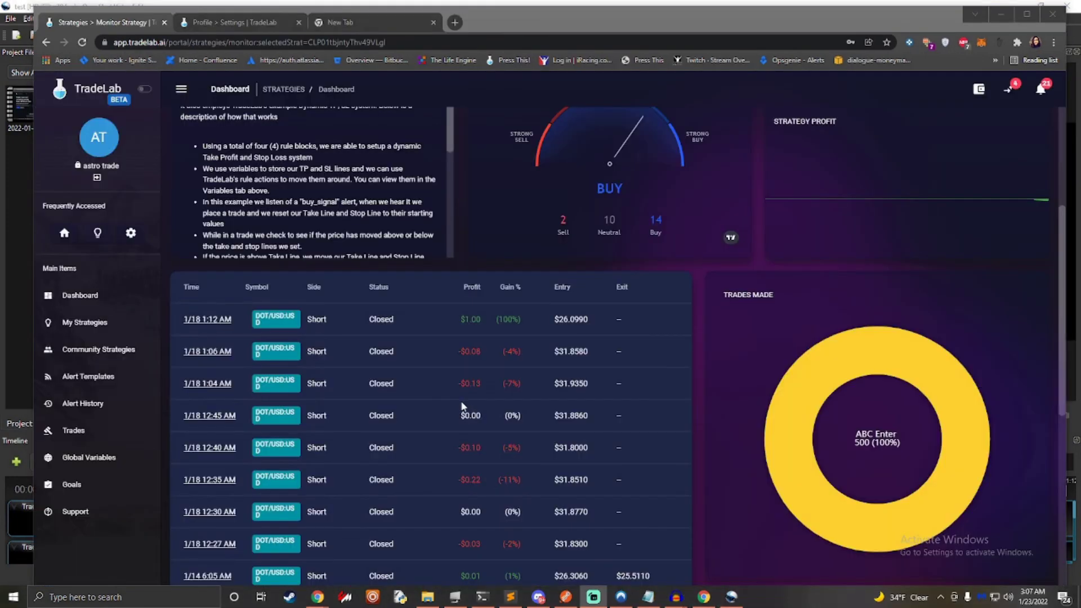
pyautogui.scroll(-3, 432, 400)
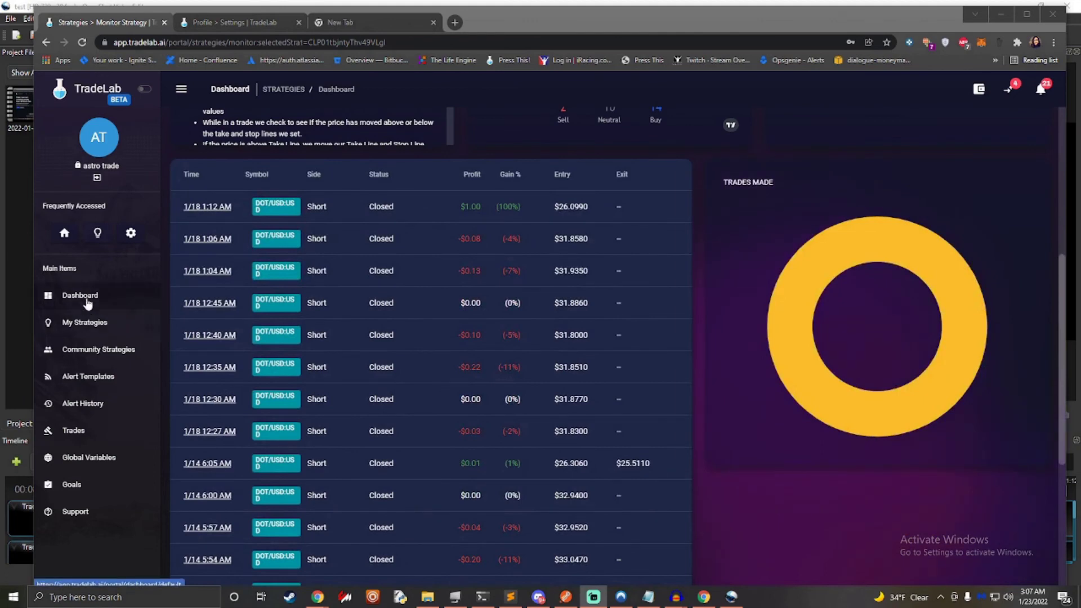
# Step: Return to the dashboard and look over Recent Trades, news and the coin market-cap table
pyautogui.click(86, 303)
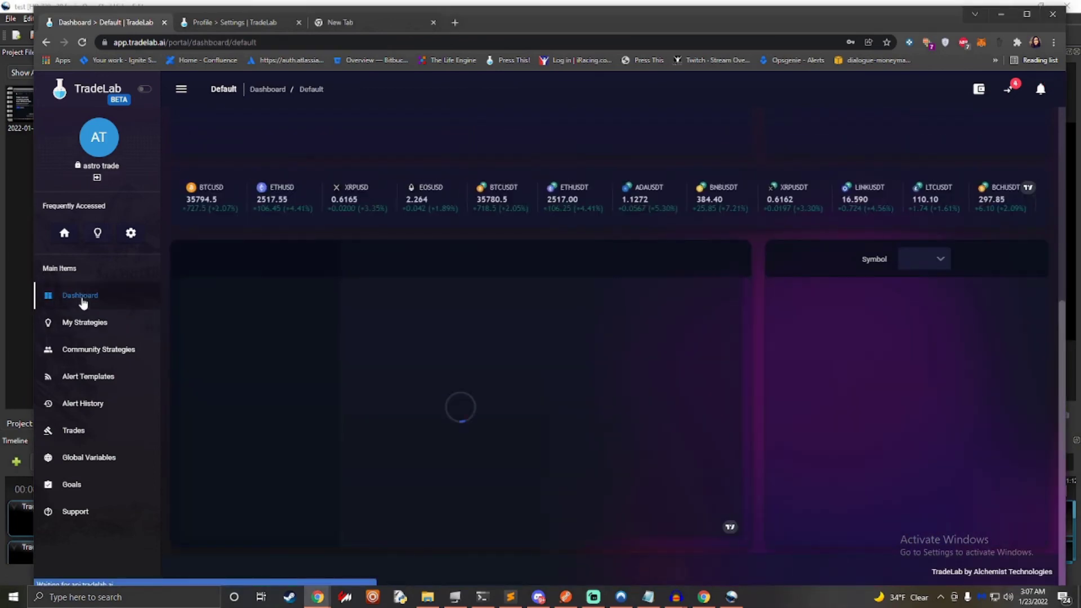
pyautogui.scroll(2, 242, 297)
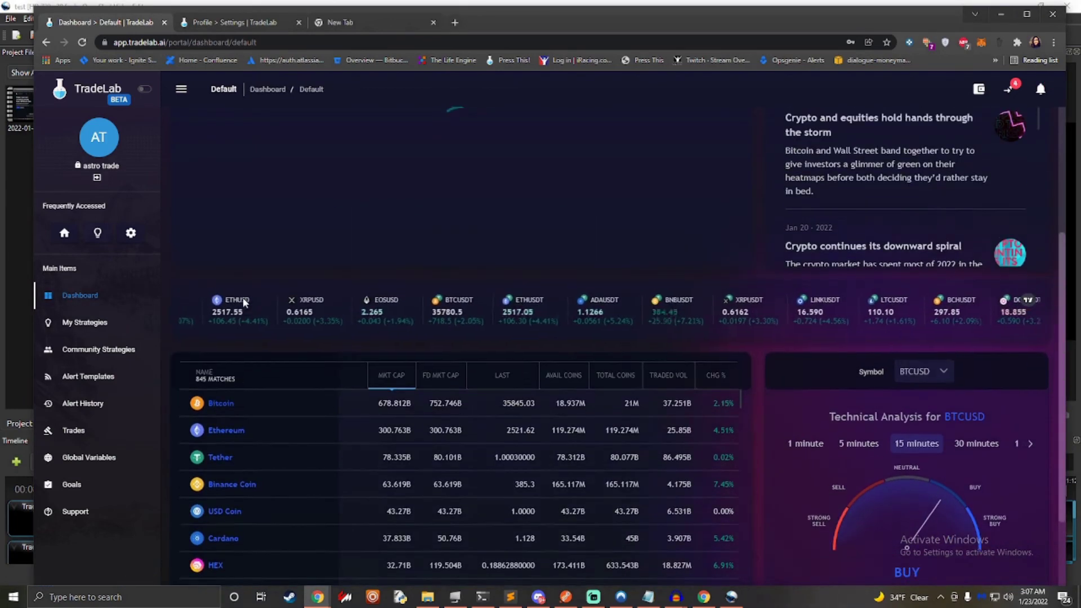
pyautogui.scroll(2, 242, 297)
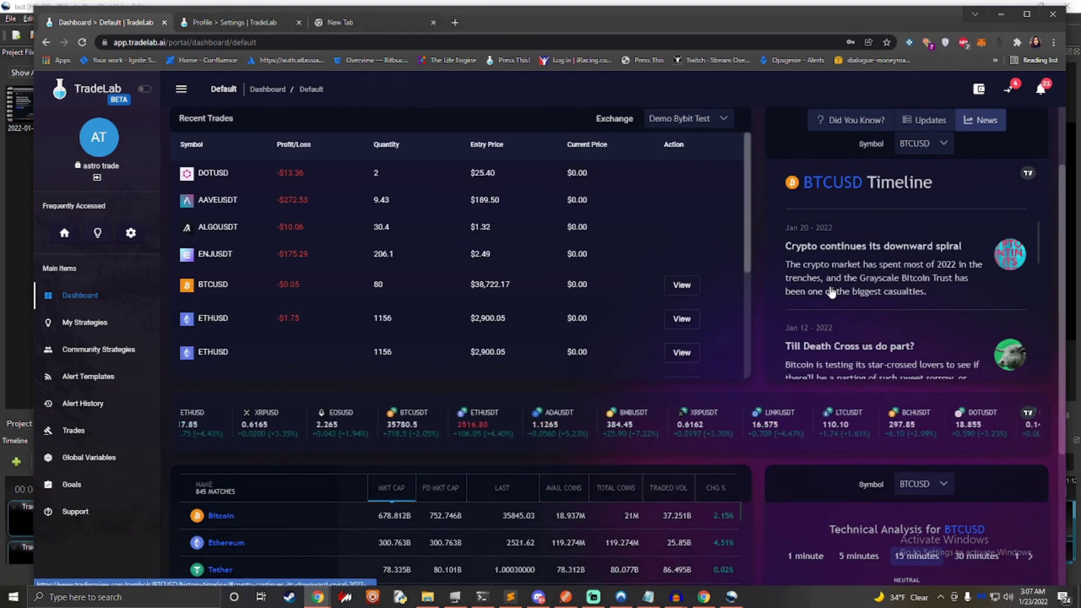
pyautogui.scroll(-2, 831, 293)
pyautogui.scroll(2, 647, 290)
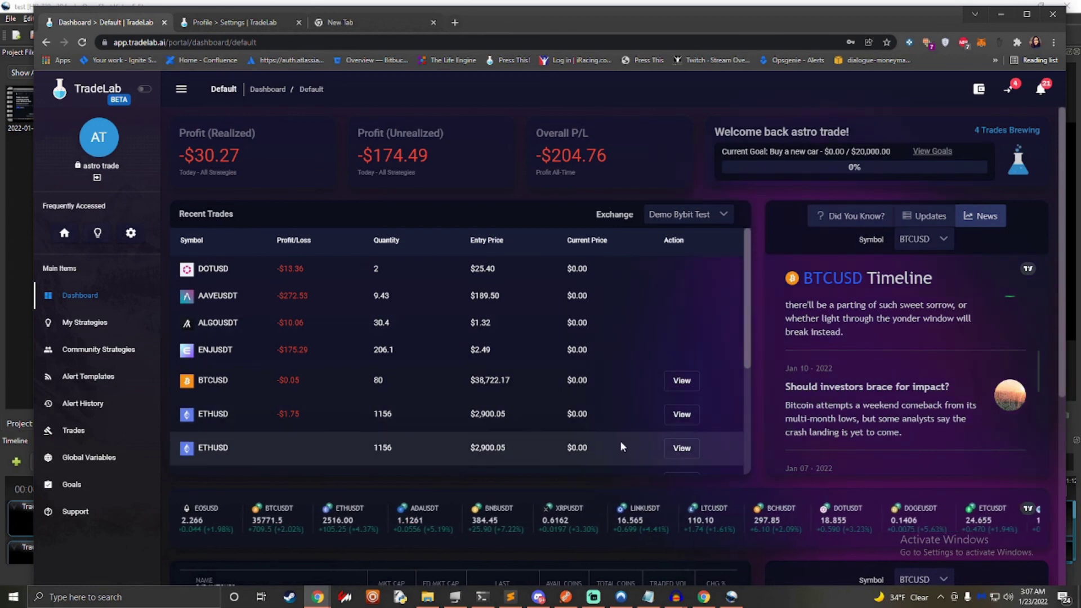
pyautogui.scroll(-4, 614, 439)
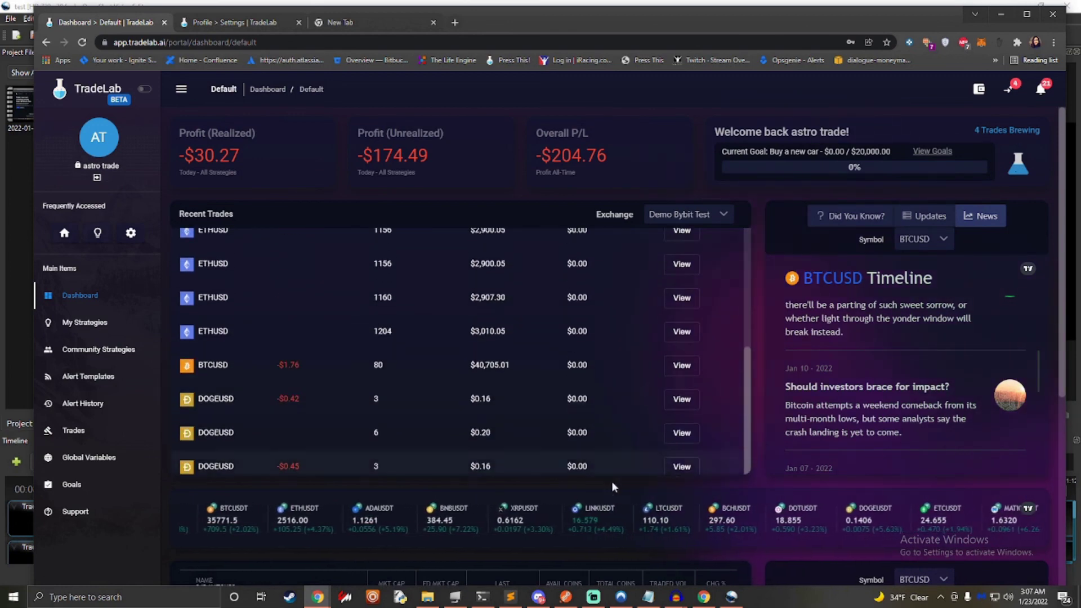
pyautogui.scroll(-3, 603, 484)
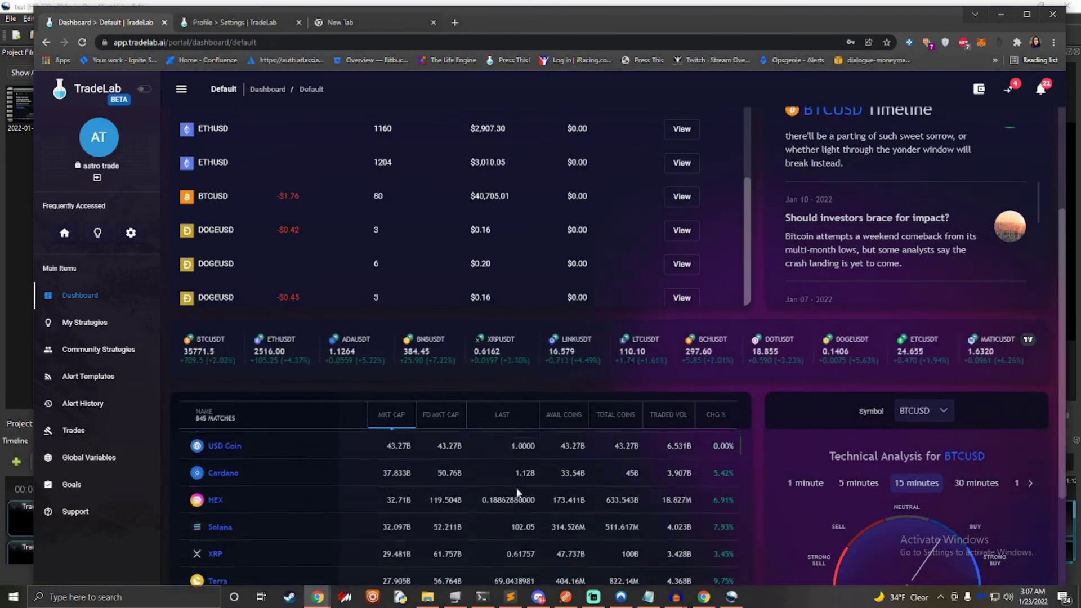
pyautogui.scroll(-2, 515, 488)
pyautogui.scroll(-2, 778, 494)
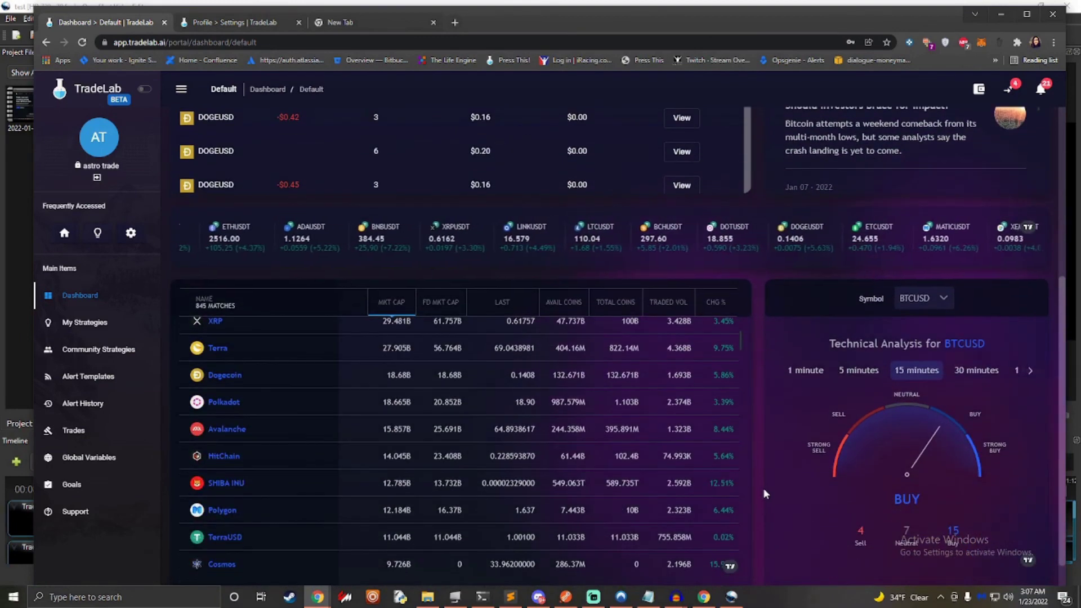